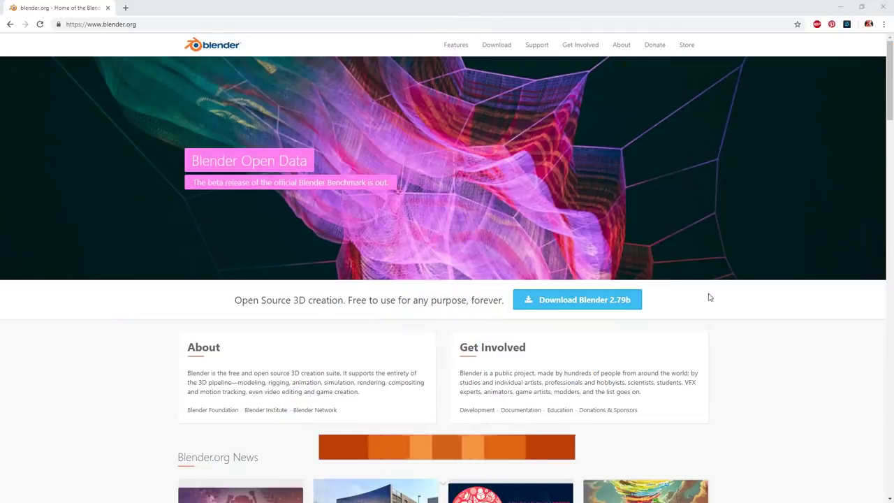
Step: Go from blender.org's Download page to the Latest Experimental Builds listing at builder.blender.org
{"action": "left_click", "coordinate": [619, 299]}
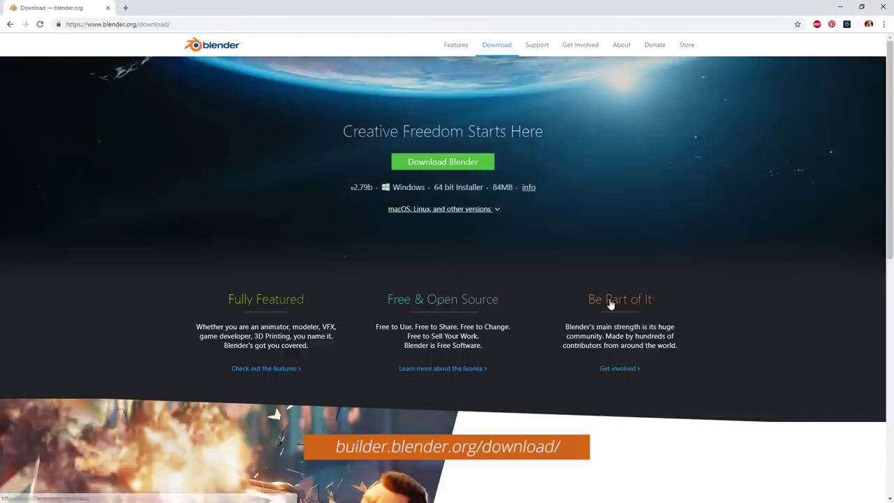
{"action": "scroll", "coordinate": [609, 303], "scroll_direction": "down", "scroll_amount": 8}
{"action": "left_click", "coordinate": [431, 356]}
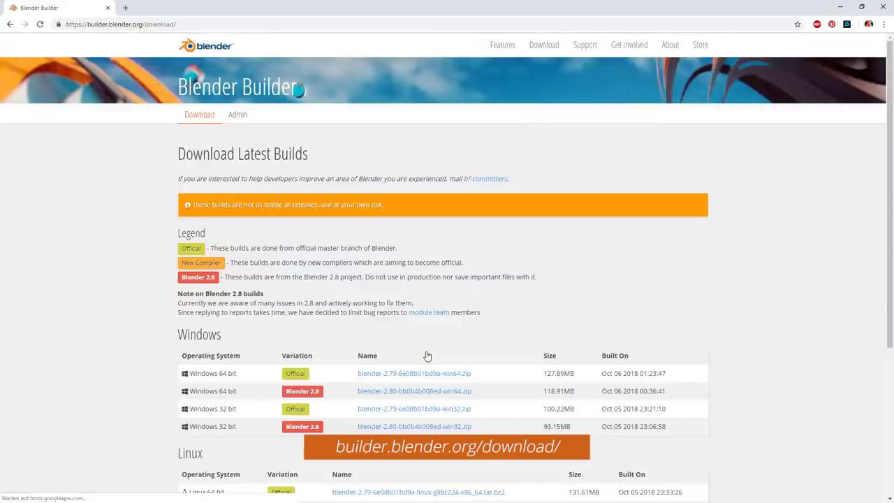
{"action": "scroll", "coordinate": [488, 328], "scroll_direction": "down", "scroll_amount": 3}
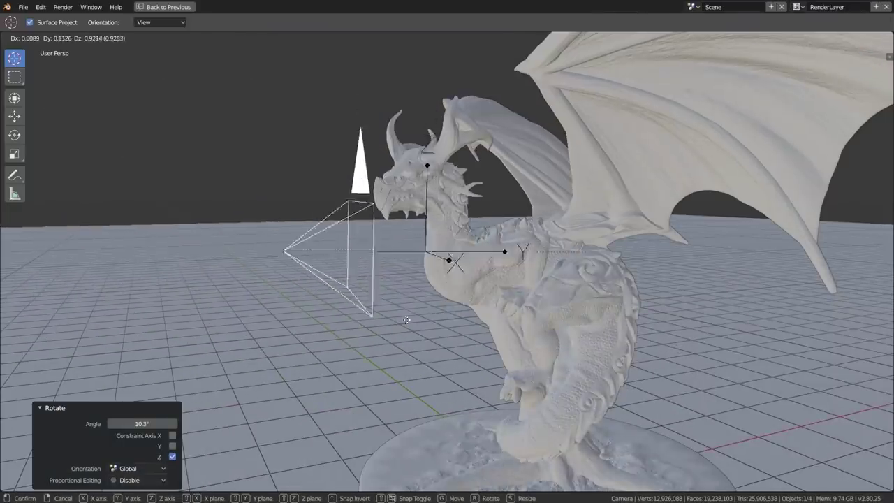
Step: Trackball-rotate the camera (R R) to a new tilt and confirm it
{"action": "key", "text": "r"}
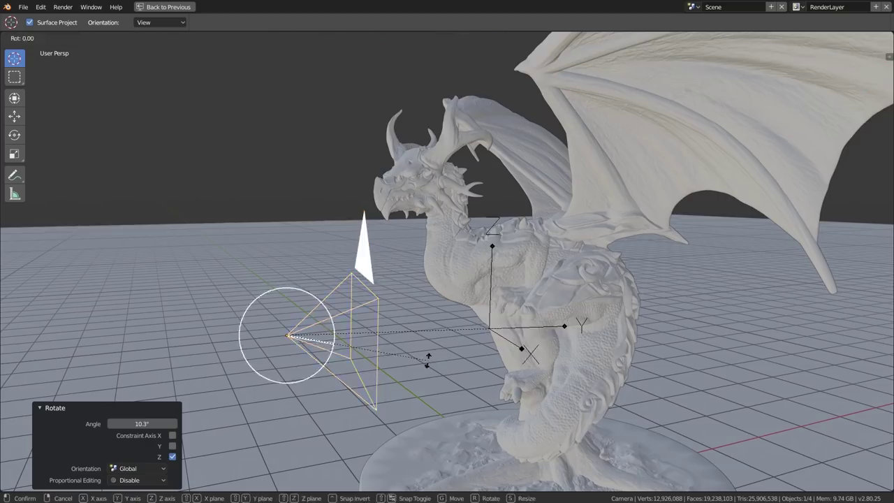
{"action": "key", "text": "r"}
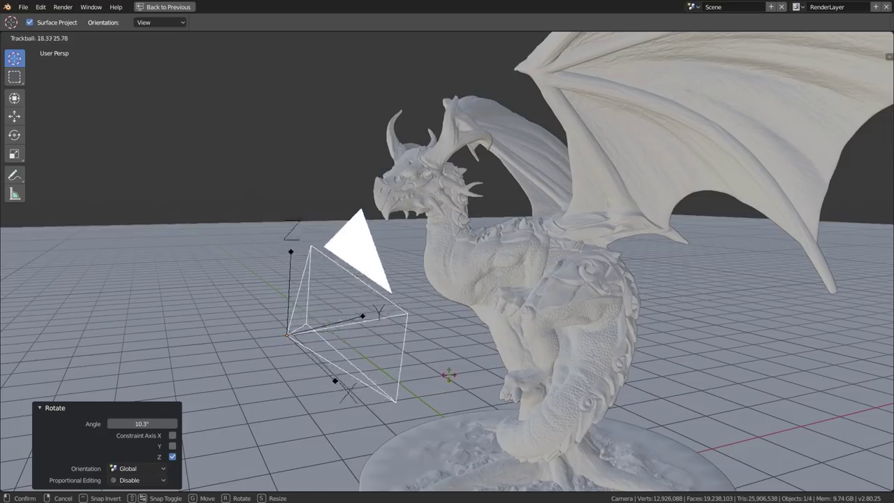
{"action": "left_click", "coordinate": [481, 412]}
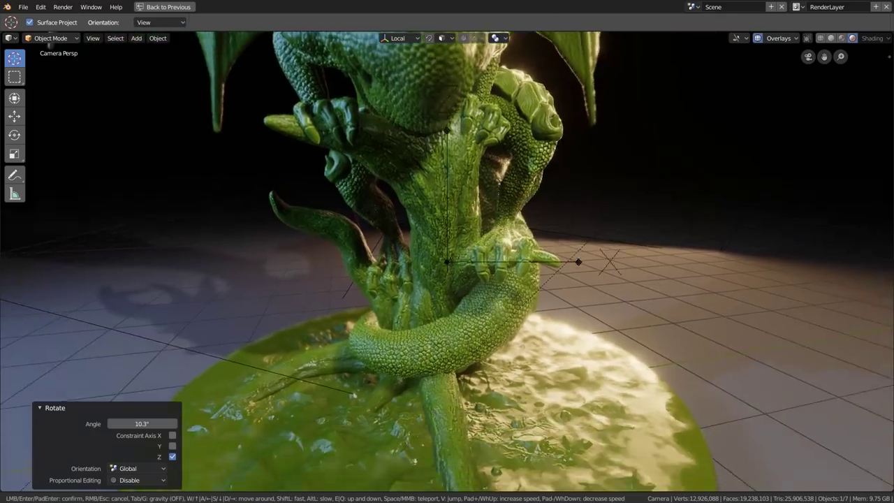
Step: Walk the camera forward past the dragon, back away, then forward again
{"action": "key", "text": "w"}
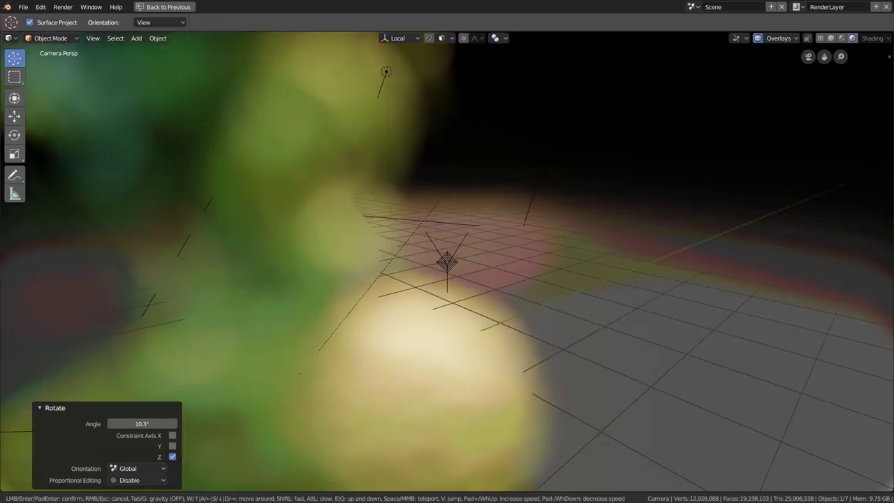
{"action": "key", "text": "s"}
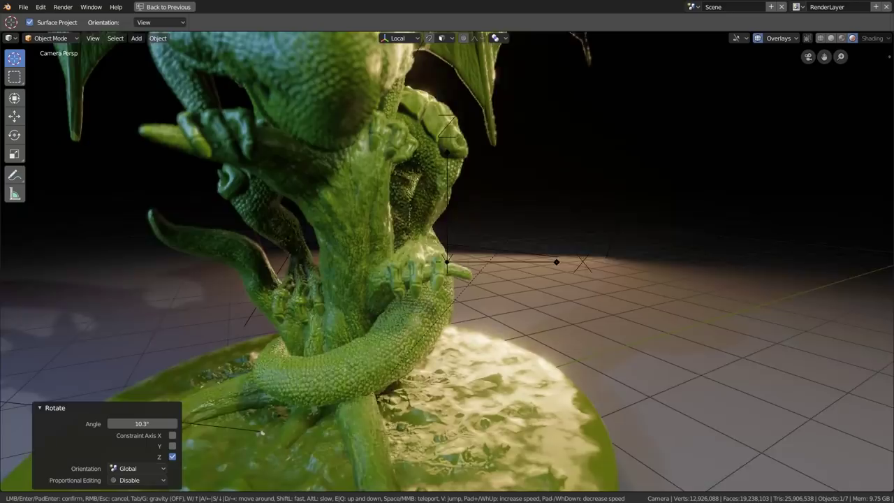
{"action": "key", "text": "w"}
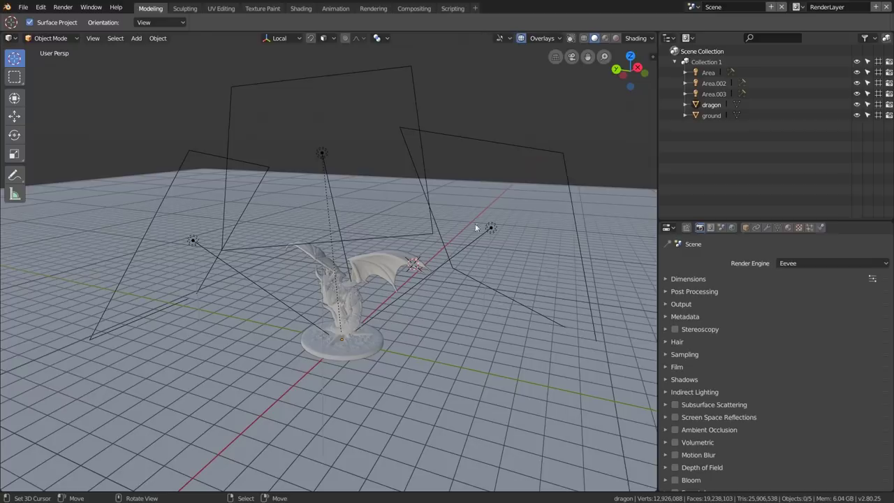
Step: Zoom in, switch to Rendered shading, select the dragon and orbit around it
{"action": "middle_click_drag", "start_coordinate": [440, 356], "coordinate": [348, 228], "text": "ctrl"}
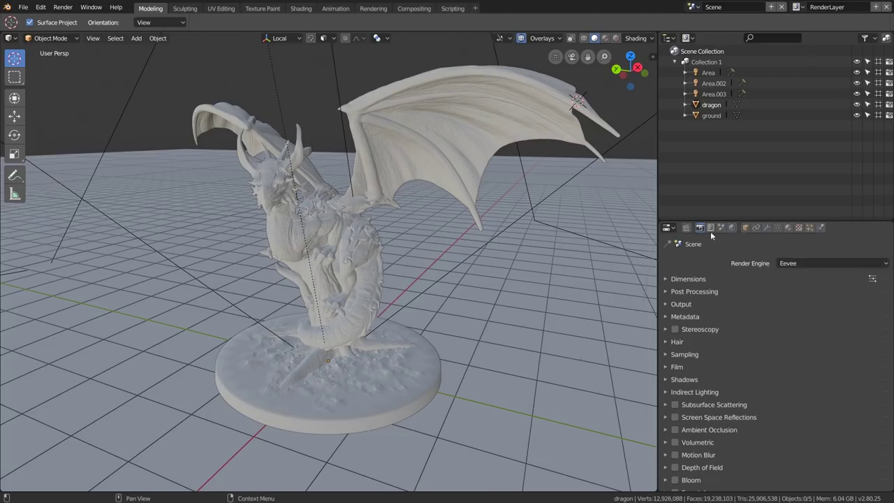
{"action": "left_click", "coordinate": [618, 40]}
{"action": "left_click", "coordinate": [400, 268]}
{"action": "mouse_move", "coordinate": [400, 268]}
{"action": "middle_mouse_down"}
{"action": "mouse_move", "coordinate": [454, 261]}
{"action": "mouse_move", "coordinate": [368, 266]}
{"action": "mouse_move", "coordinate": [442, 274]}
{"action": "middle_mouse_up"}
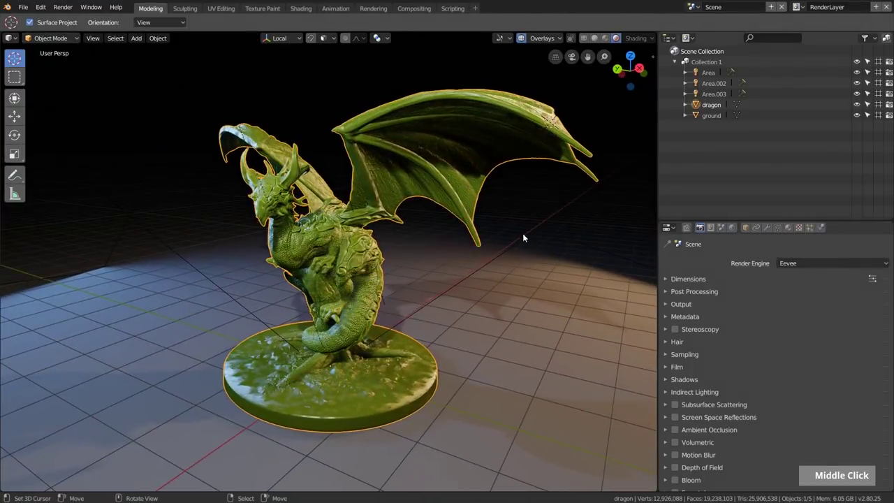
Step: Return to Solid shading and hide Collection 1 holding the dragon and ground
{"action": "left_click", "coordinate": [594, 38]}
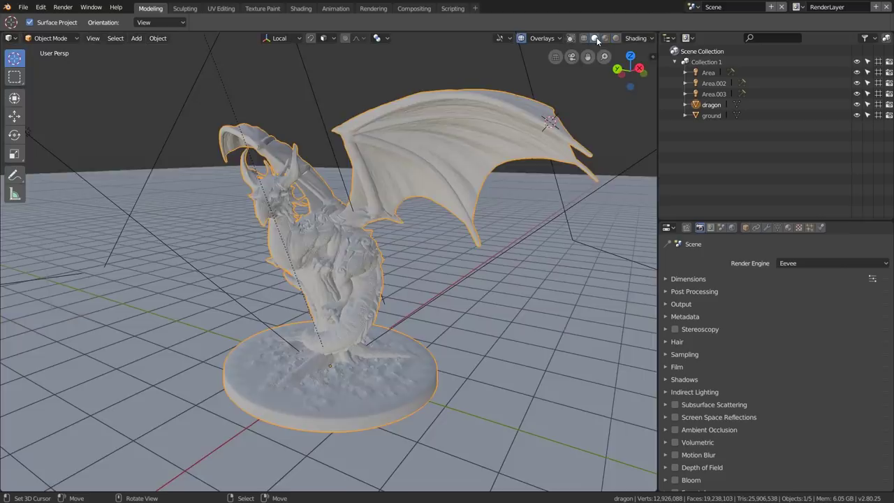
{"action": "left_click", "coordinate": [856, 61]}
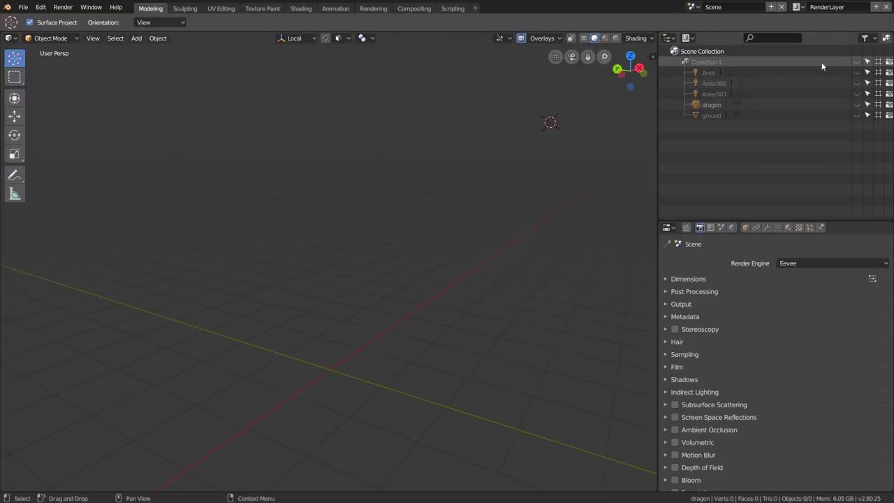
{"action": "left_click", "coordinate": [673, 61]}
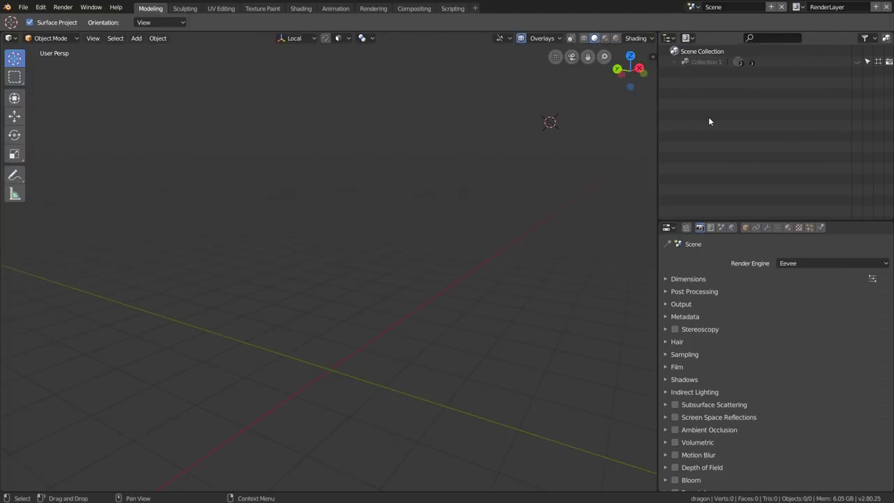
{"action": "middle_click_drag", "start_coordinate": [363, 274], "coordinate": [395, 291], "text": "shift"}
{"action": "scroll", "coordinate": [396, 269], "scroll_direction": "up", "scroll_amount": 2, "text": "shift"}
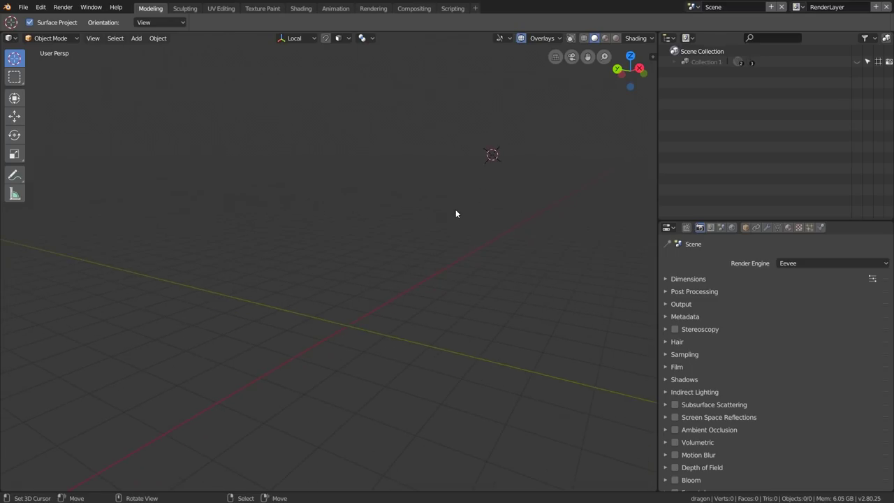
Step: Snap the cursor to the origin, add a camera there, clear its rotation and rotate it -90 on X
{"action": "key", "text": "shift+s"}
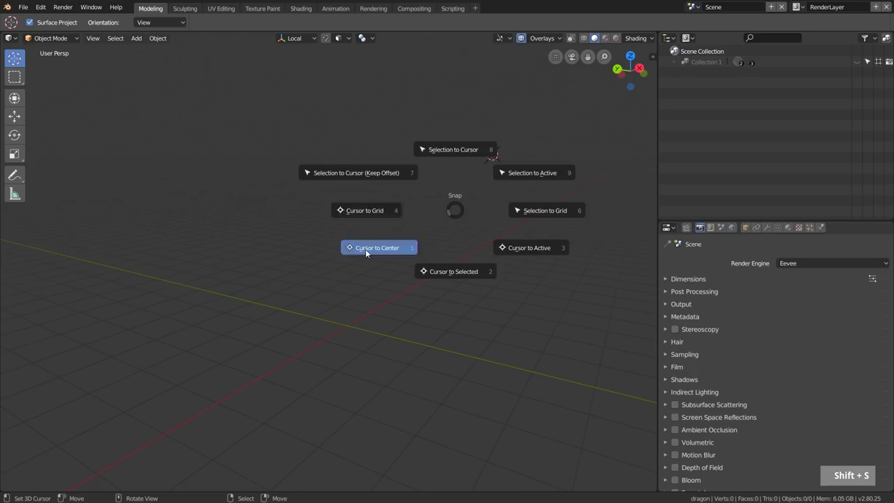
{"action": "left_click", "coordinate": [365, 249]}
{"action": "key", "text": "shift+a"}
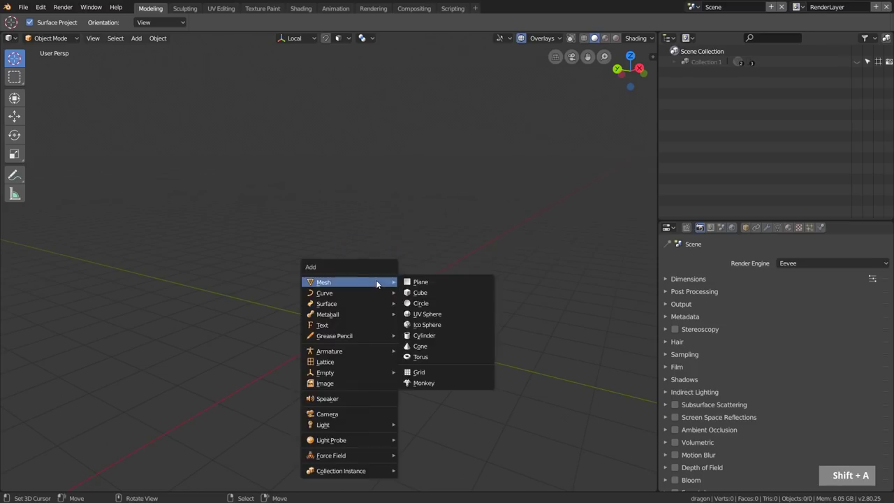
{"action": "left_click", "coordinate": [373, 413]}
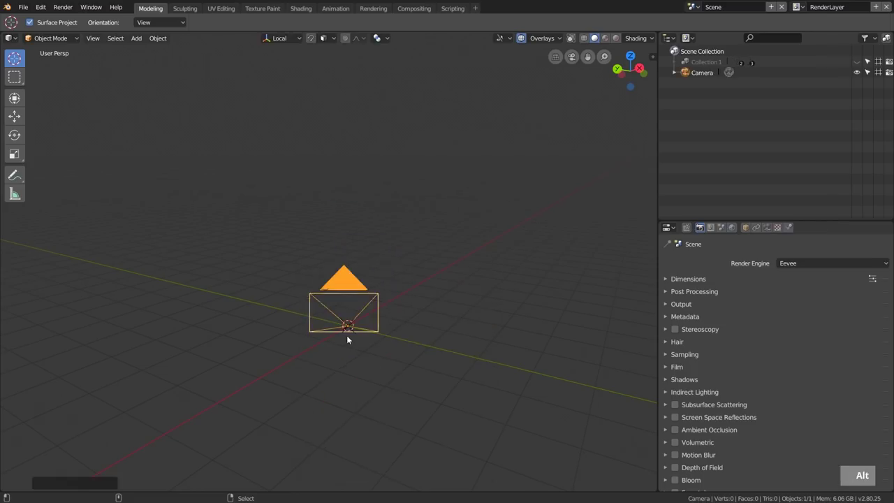
{"action": "key", "text": "alt+r"}
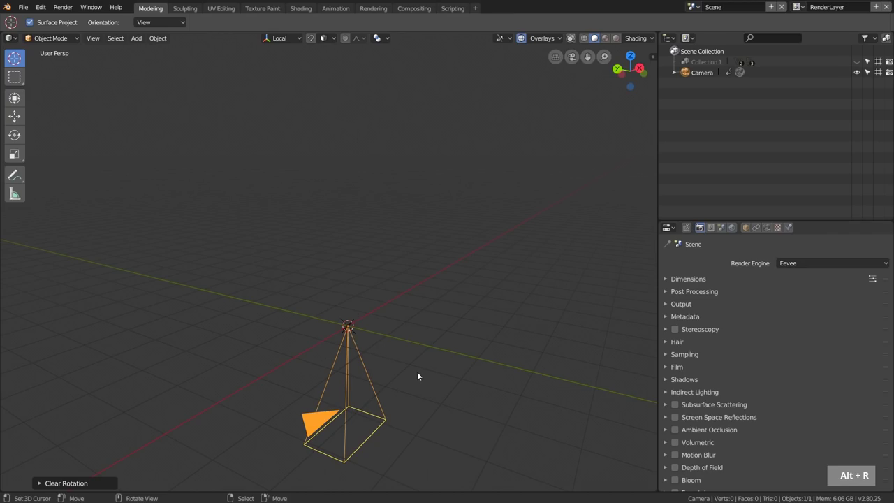
{"action": "type", "text": "rx"}
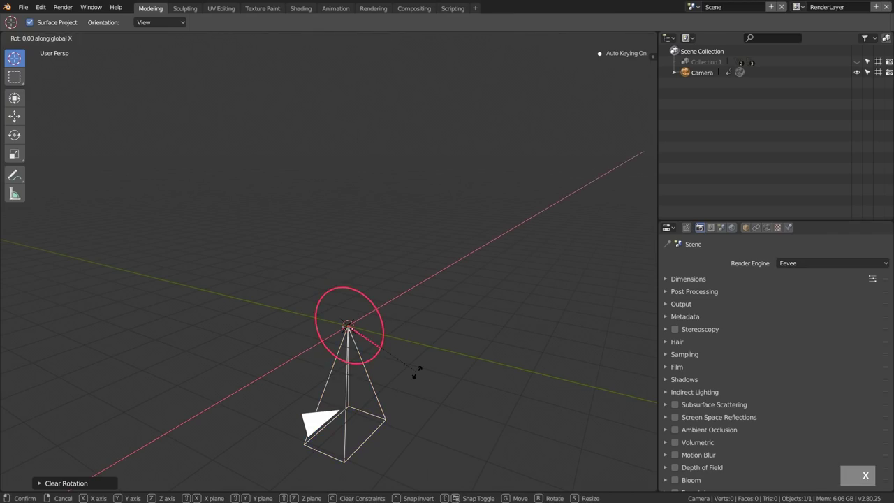
{"action": "type", "text": "-90"}
{"action": "key", "text": "Return"}
{"action": "key", "text": "shift+a"}
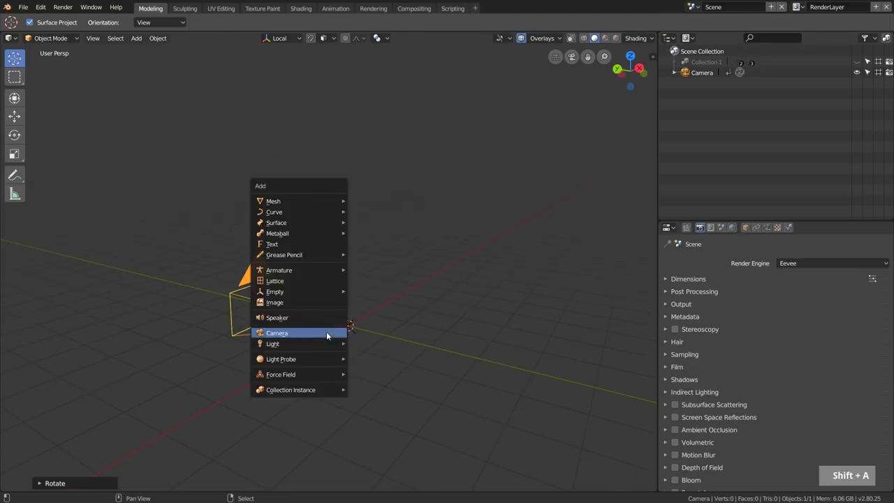
Step: Add an Arrows empty at the world origin and frame it in the view
{"action": "mouse_move", "coordinate": [311, 291]}
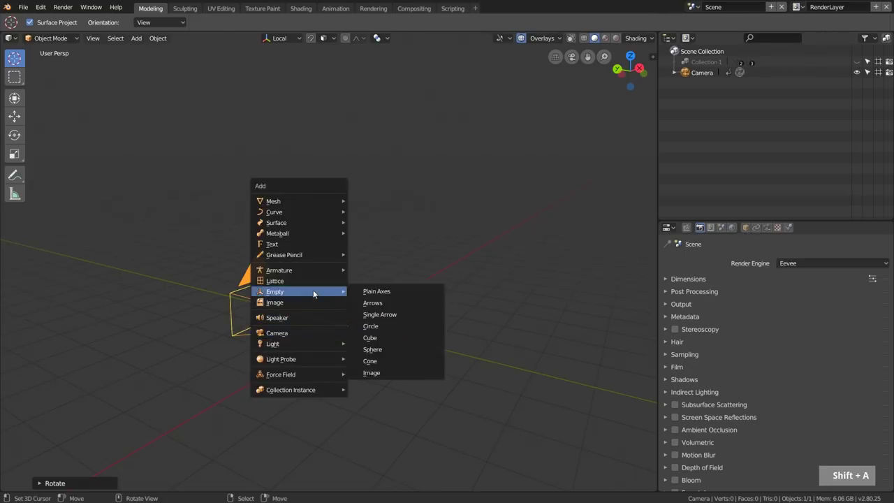
{"action": "left_click", "coordinate": [402, 303]}
{"action": "scroll", "coordinate": [348, 328], "scroll_direction": "up", "scroll_amount": 2}
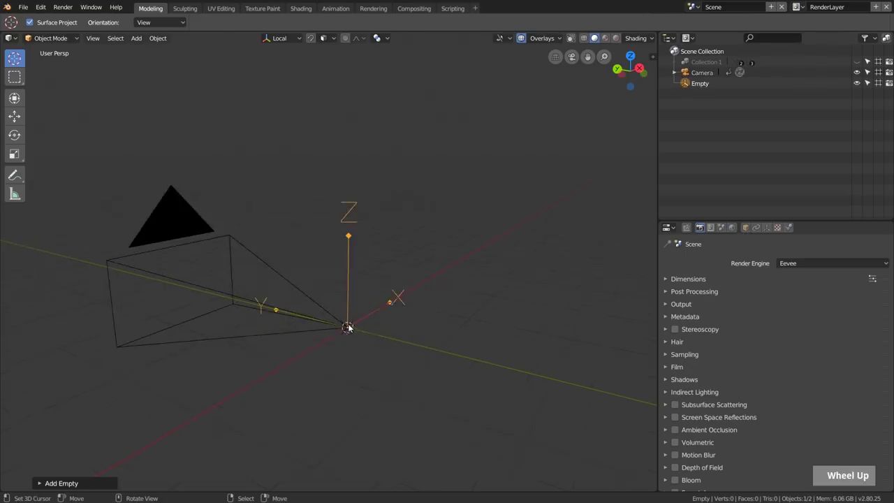
{"action": "middle_click_drag", "start_coordinate": [349, 328], "coordinate": [250, 347]}
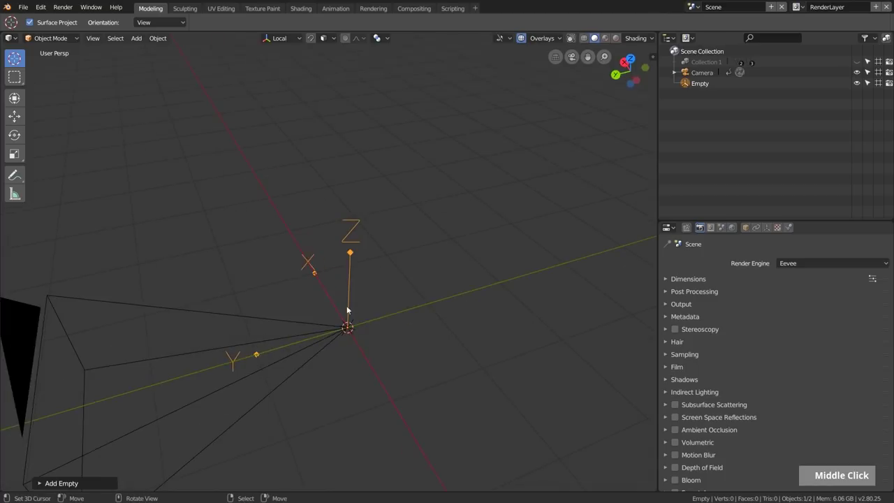
{"action": "scroll", "coordinate": [295, 360], "scroll_direction": "down", "scroll_amount": 2}
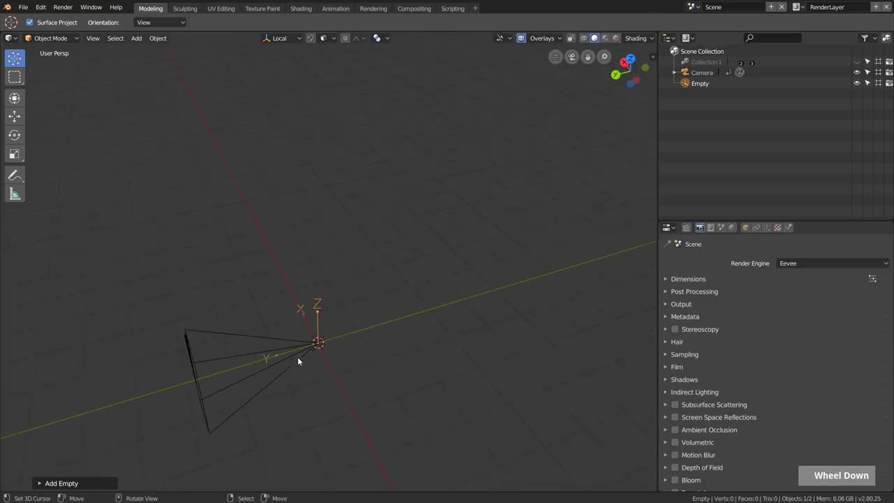
{"action": "middle_click_drag", "start_coordinate": [299, 361], "coordinate": [373, 331], "text": "shift"}
{"action": "scroll", "coordinate": [363, 315], "scroll_direction": "up", "scroll_amount": 2}
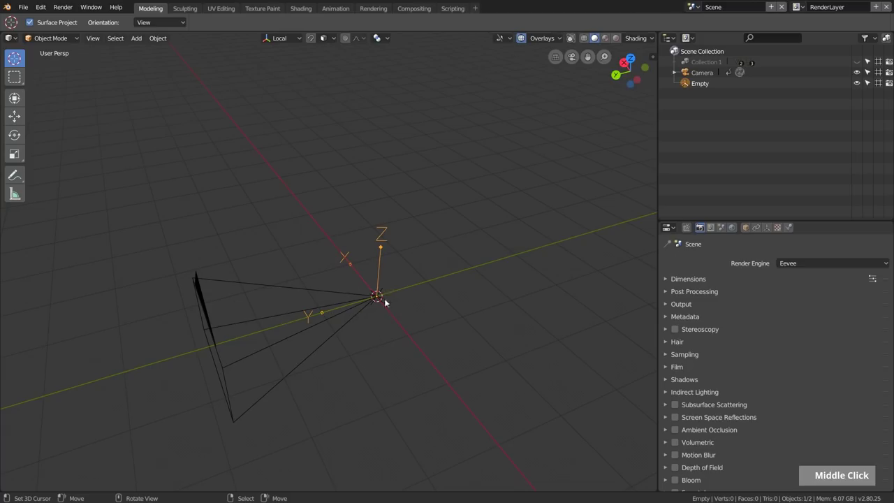
Step: Parent the empty to the camera with Ctrl+P > Object, then test-move the camera and cancel
{"action": "key", "text": "shift"}
{"action": "right_click", "coordinate": [237, 281], "text": "shift"}
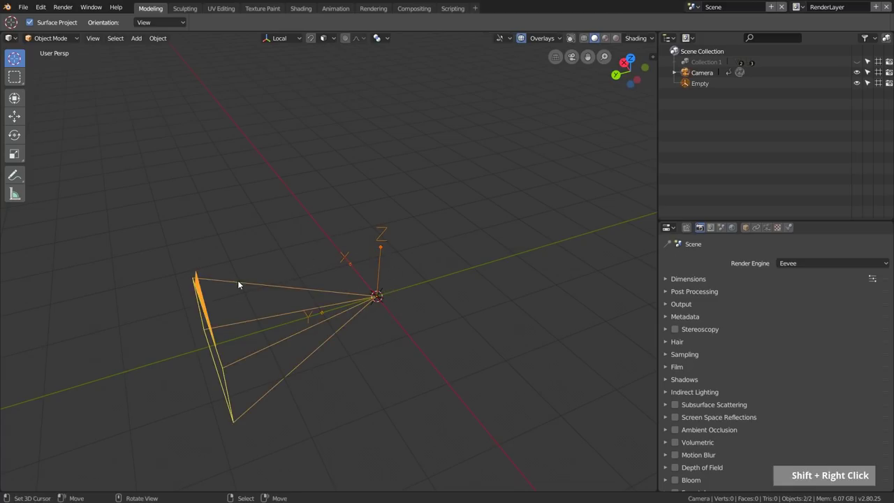
{"action": "key", "text": "ctrl"}
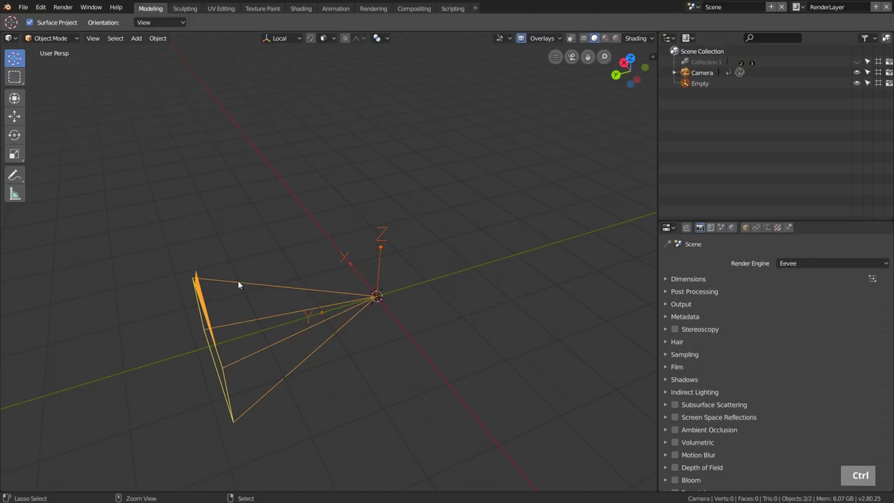
{"action": "key", "text": "ctrl+p"}
{"action": "left_click", "coordinate": [234, 282]}
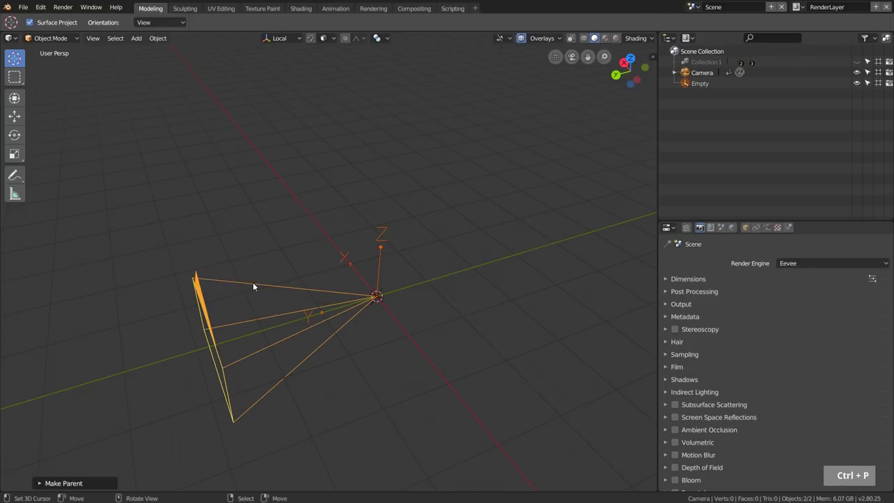
{"action": "right_click", "coordinate": [273, 280]}
{"action": "key", "text": "g"}
{"action": "right_click", "coordinate": [318, 250]}
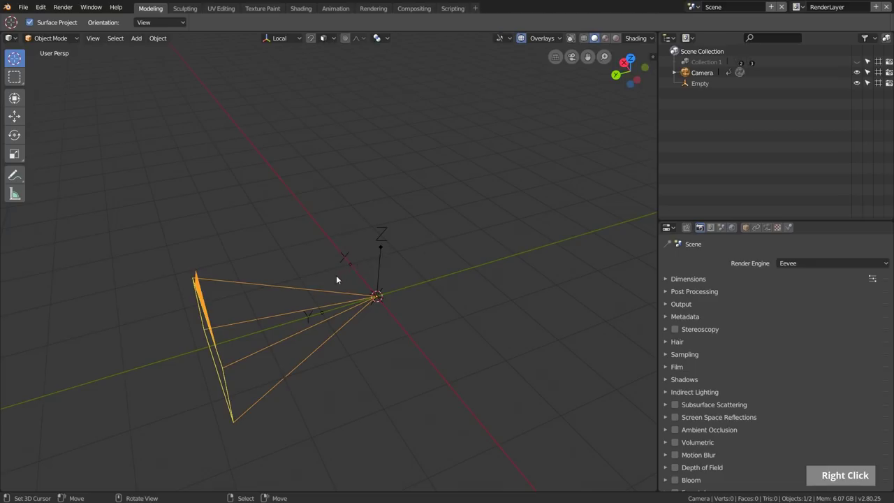
Step: Unhide Collection 1 and move the camera up beside the dragon
{"action": "middle_click_drag", "start_coordinate": [303, 285], "coordinate": [540, 334]}
{"action": "left_click", "coordinate": [863, 63]}
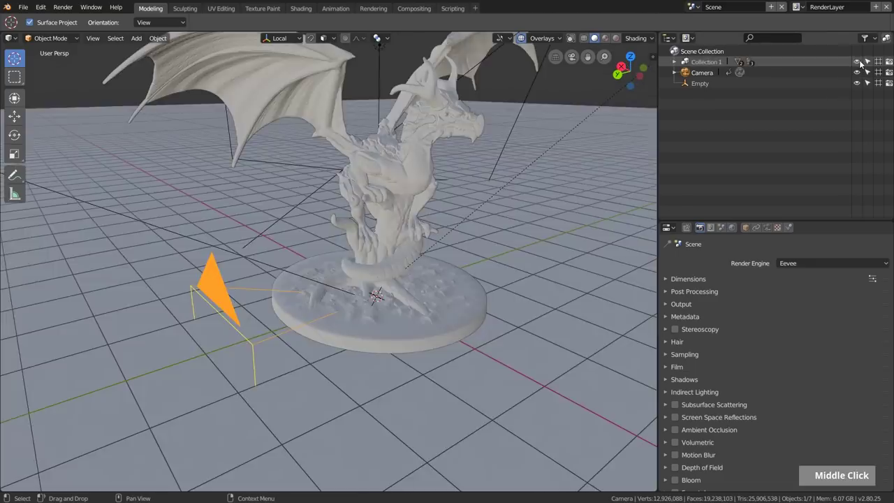
{"action": "middle_click_drag", "start_coordinate": [408, 330], "coordinate": [494, 213]}
{"action": "left_click", "coordinate": [702, 73]}
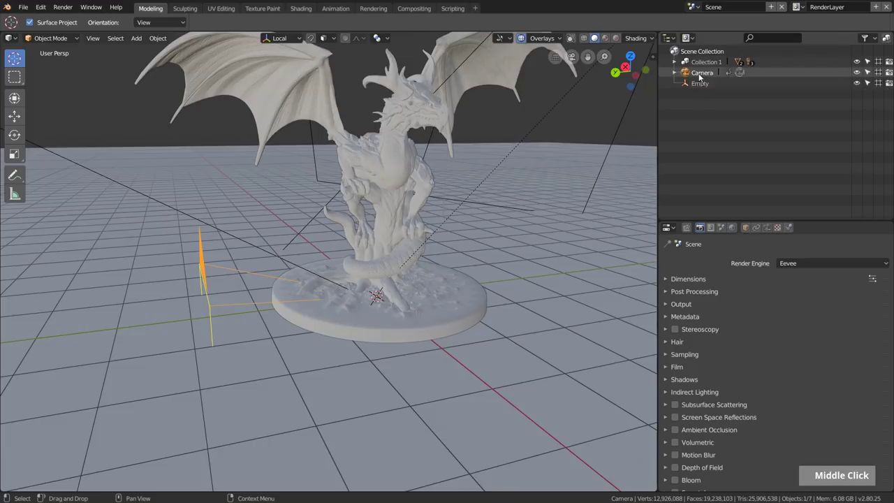
{"action": "scroll", "coordinate": [391, 246], "scroll_direction": "down", "scroll_amount": 2}
{"action": "middle_click_drag", "start_coordinate": [391, 241], "coordinate": [322, 264], "text": "shift"}
{"action": "key", "text": "g"}
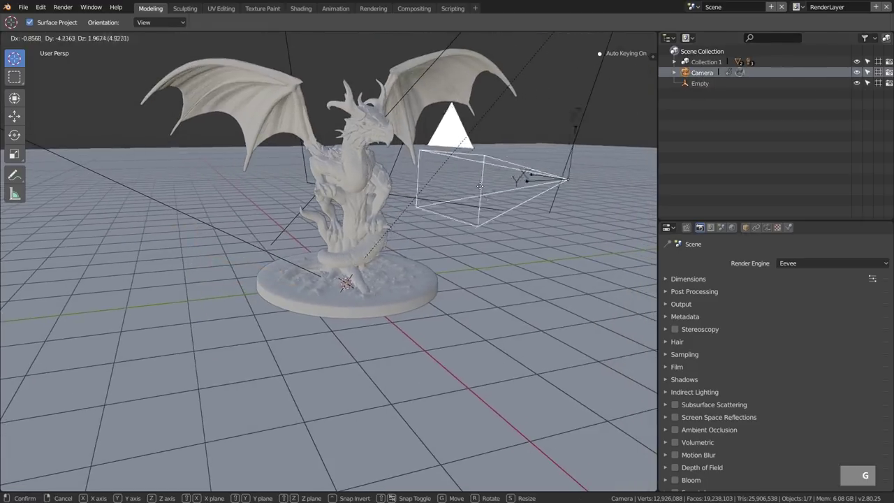
{"action": "left_click", "coordinate": [498, 179]}
Step: Select the Empty and frame both the camera and empty in view
{"action": "mouse_move", "coordinate": [502, 182]}
{"action": "middle_mouse_down"}
{"action": "mouse_move", "coordinate": [514, 236]}
{"action": "mouse_move", "coordinate": [488, 182]}
{"action": "middle_mouse_up"}
{"action": "right_click", "coordinate": [479, 149]}
{"action": "middle_click_drag", "start_coordinate": [479, 149], "coordinate": [434, 202]}
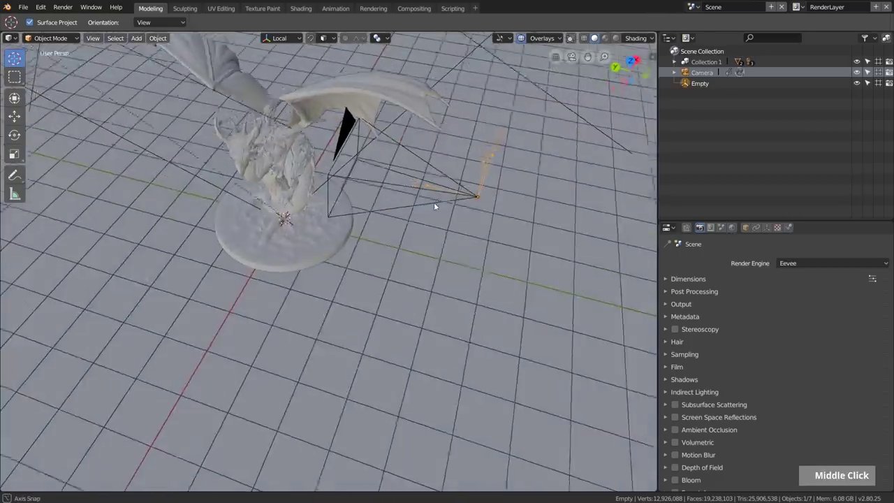
{"action": "scroll", "coordinate": [434, 186], "scroll_direction": "up", "scroll_amount": 2}
{"action": "scroll", "coordinate": [433, 185], "scroll_direction": "up", "scroll_amount": 2}
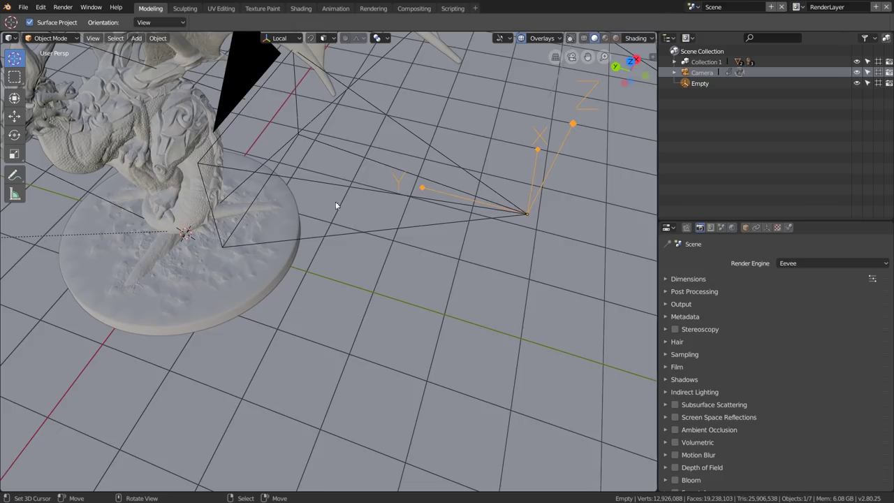
{"action": "scroll", "coordinate": [362, 210], "scroll_direction": "down", "scroll_amount": 3}
{"action": "middle_click_drag", "start_coordinate": [362, 210], "coordinate": [407, 216], "text": "shift"}
Step: Add a Shrinkwrap object constraint to the Empty with the dragon as target
{"action": "left_click", "coordinate": [756, 228]}
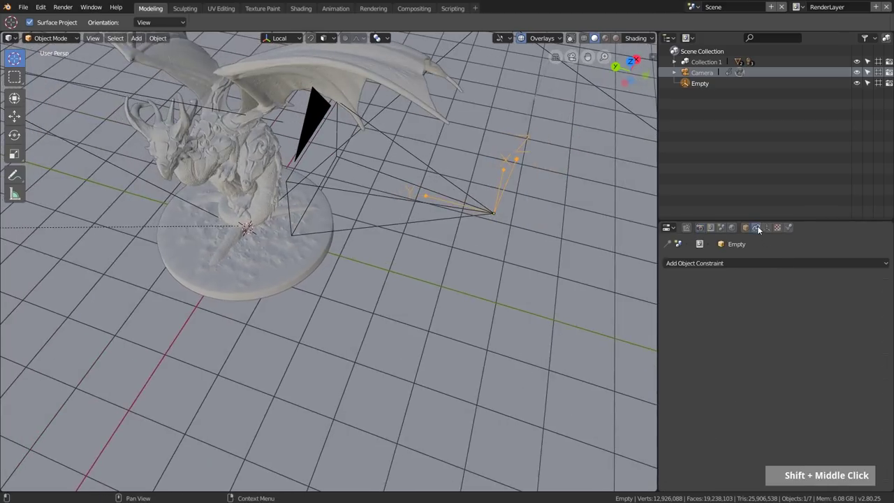
{"action": "left_click", "coordinate": [742, 263]}
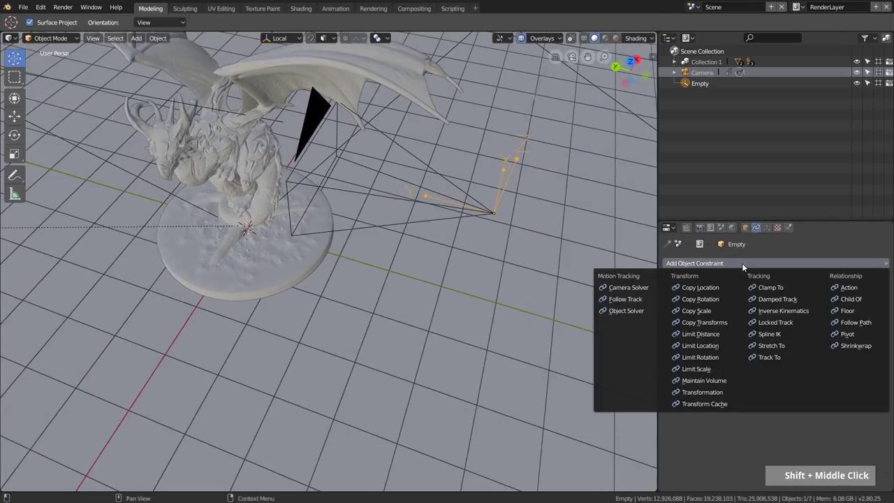
{"action": "left_click", "coordinate": [846, 345]}
{"action": "left_click", "coordinate": [743, 297]}
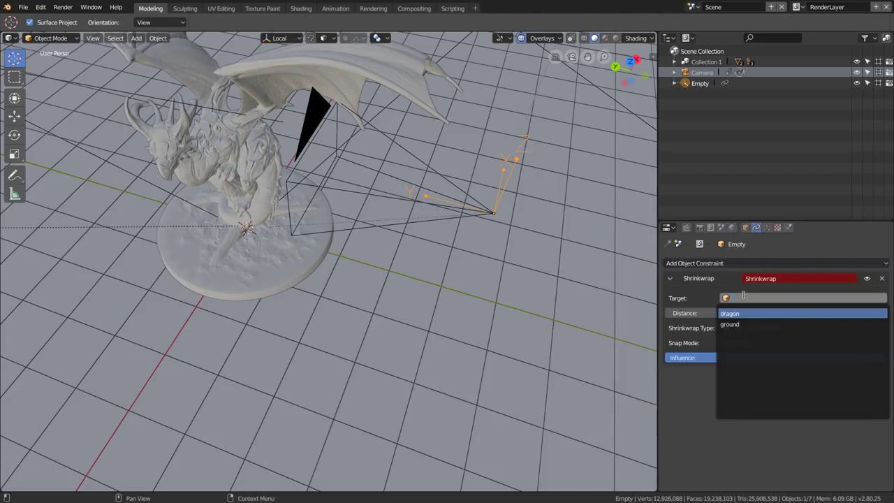
{"action": "left_click", "coordinate": [713, 312]}
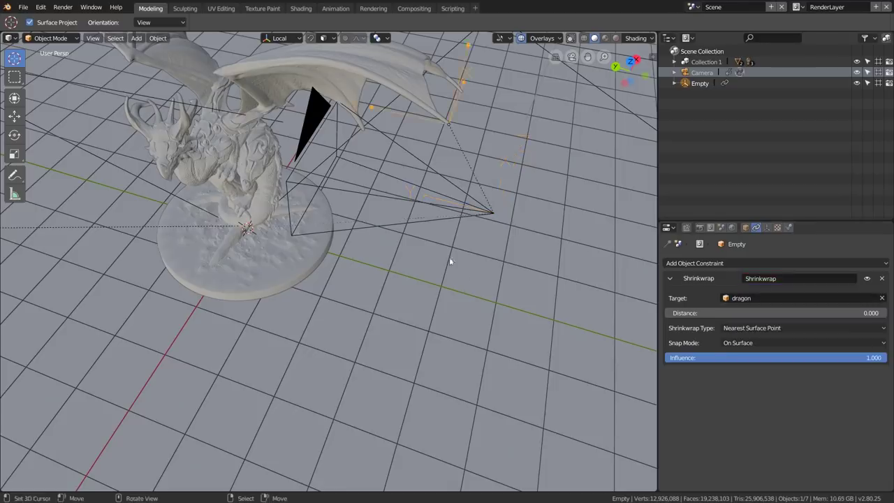
{"action": "middle_click_drag", "start_coordinate": [451, 259], "coordinate": [445, 229], "text": "shift"}
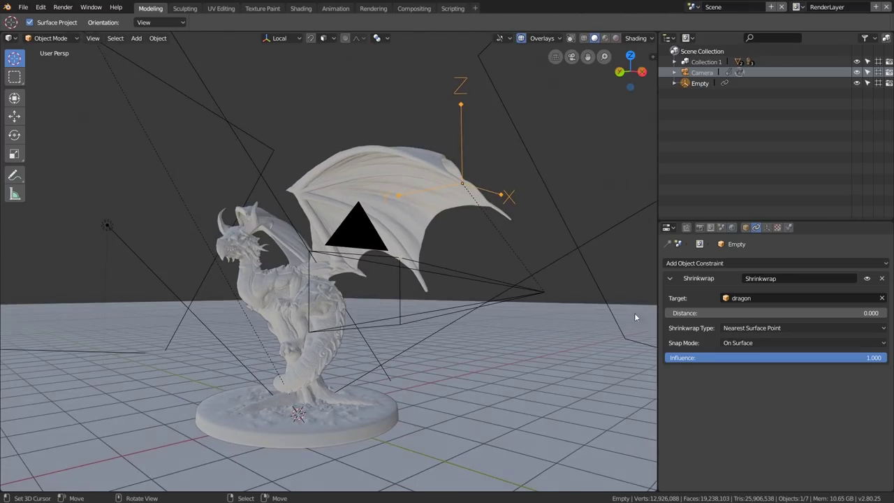
Step: Set the Shrinkwrap Type to Project
{"action": "left_click", "coordinate": [730, 328]}
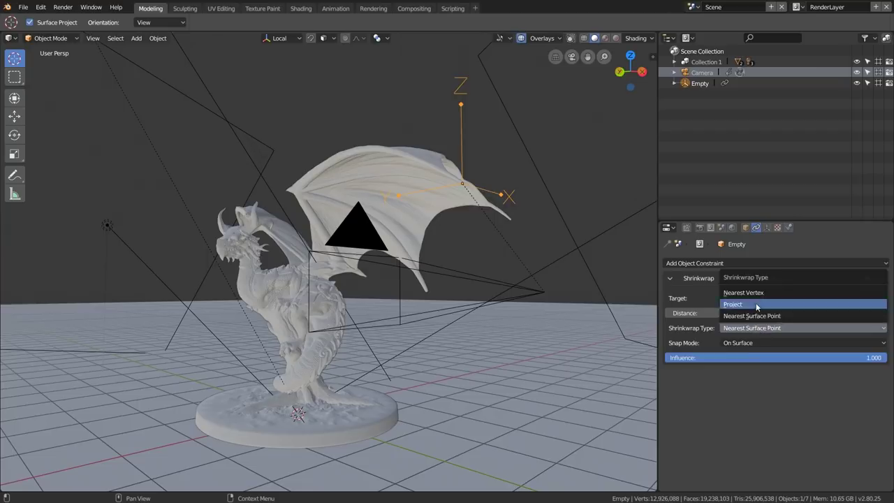
{"action": "left_click", "coordinate": [756, 306]}
{"action": "middle_click_drag", "start_coordinate": [520, 236], "coordinate": [529, 293]}
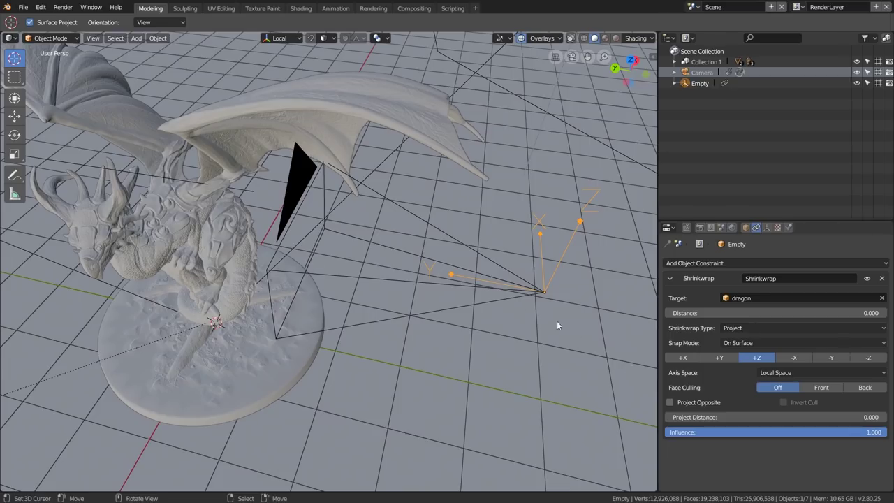
Step: Set the Shrinkwrap projection axis to +Y, then trial-rotate the camera and cancel
{"action": "left_click", "coordinate": [718, 358]}
{"action": "middle_click_drag", "start_coordinate": [433, 273], "coordinate": [587, 232], "text": "shift"}
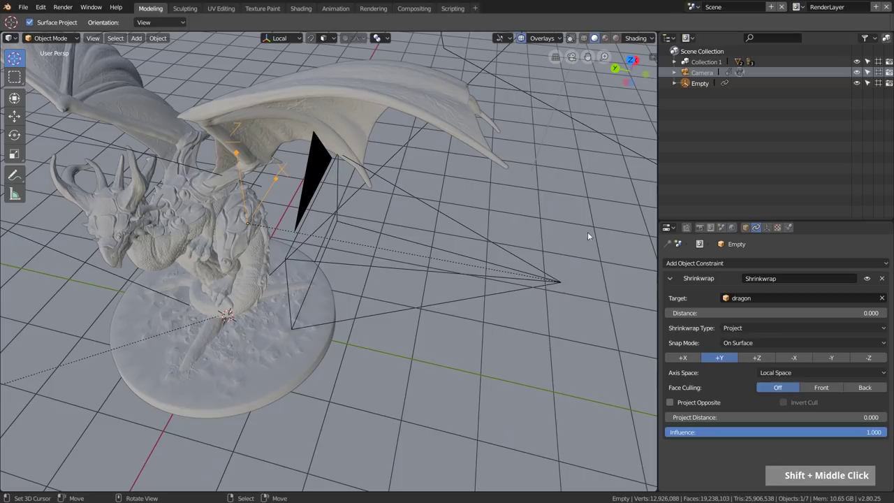
{"action": "left_click", "coordinate": [702, 73]}
{"action": "key", "text": "r"}
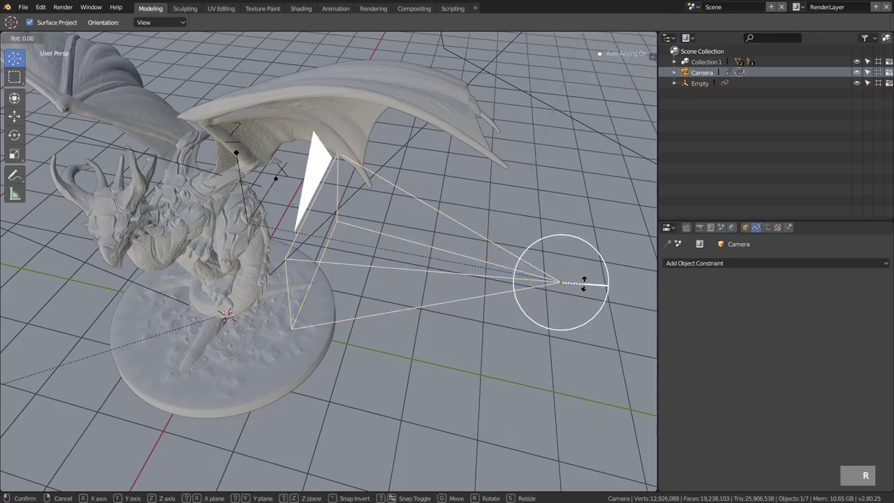
{"action": "key", "text": "r"}
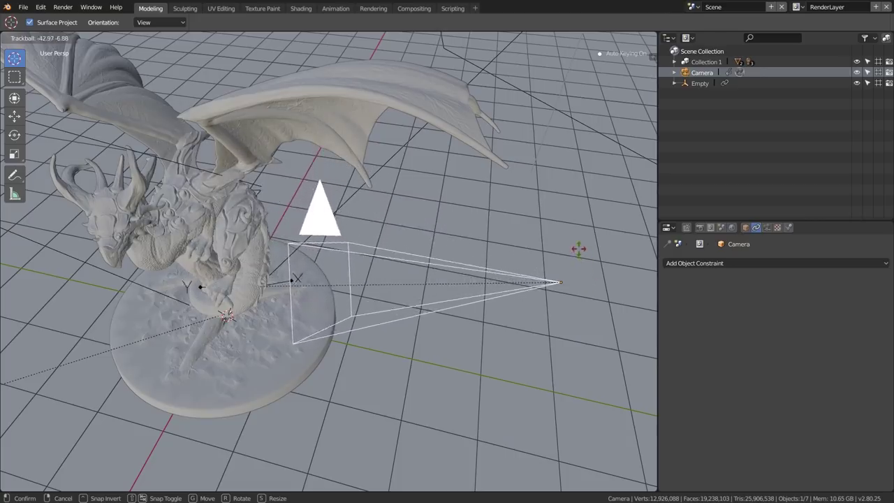
{"action": "right_click", "coordinate": [577, 282]}
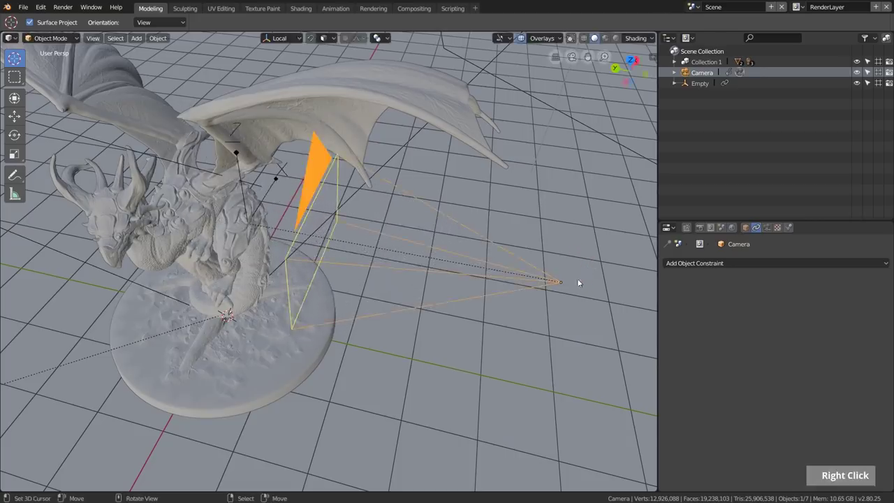
{"action": "middle_click_drag", "start_coordinate": [456, 303], "coordinate": [514, 246]}
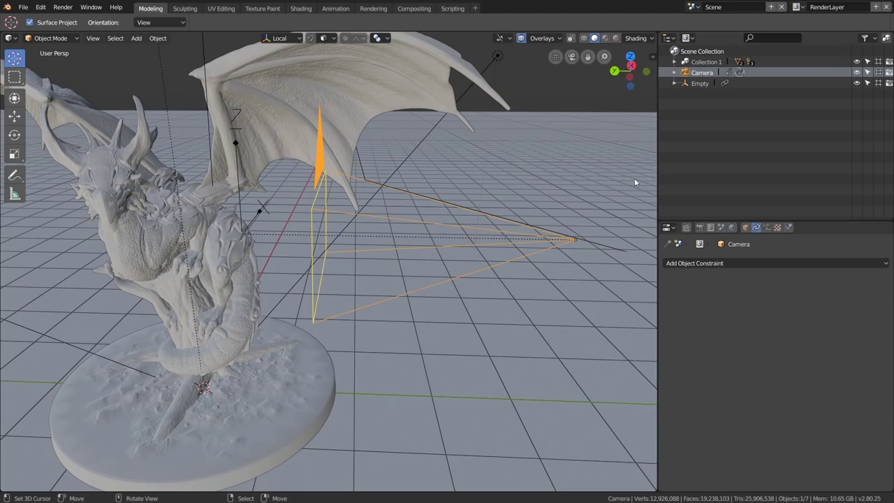
Step: In the camera data tab, enable Depth of Field with Focus on Object set to Empty
{"action": "left_click", "coordinate": [766, 227]}
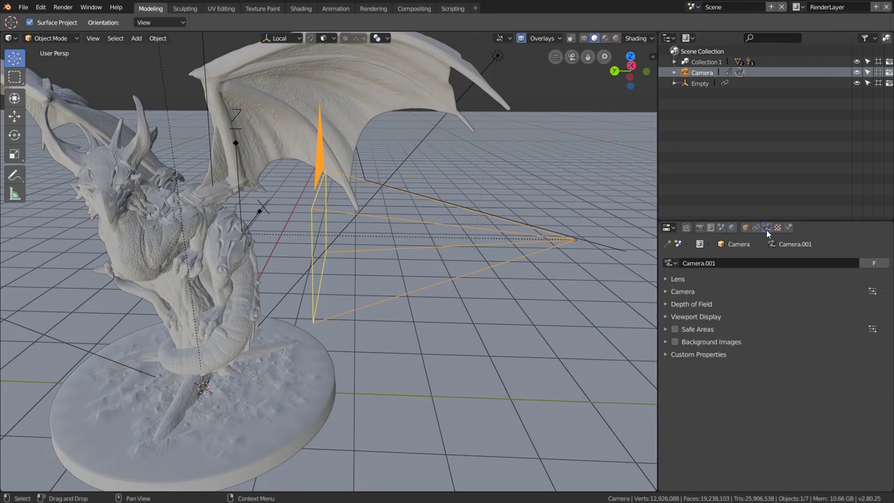
{"action": "left_click", "coordinate": [702, 304]}
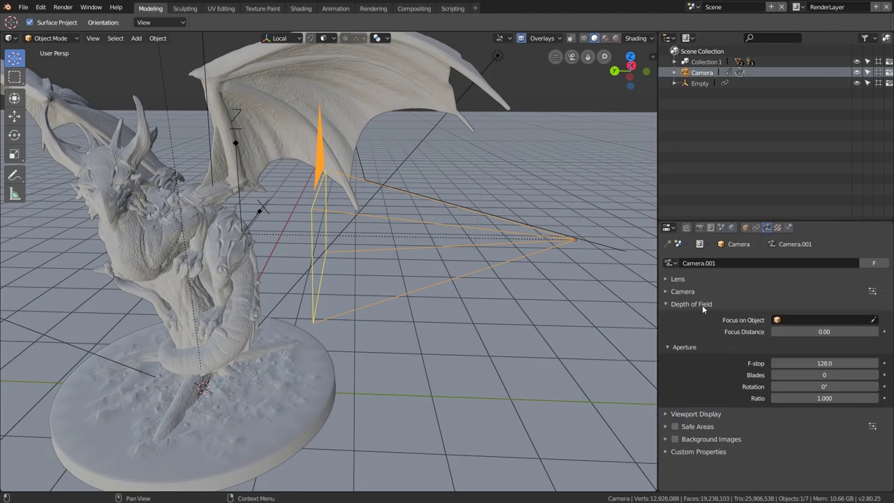
{"action": "left_click", "coordinate": [798, 322]}
{"action": "left_click", "coordinate": [781, 388]}
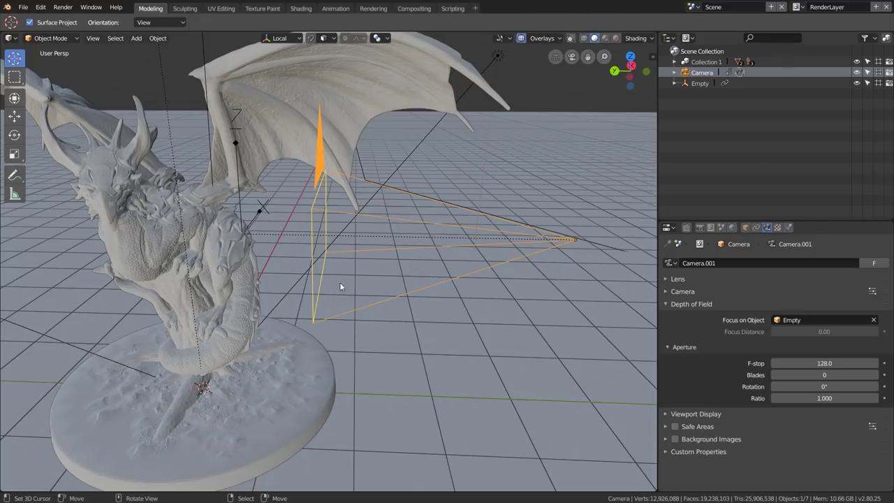
Step: Look through the camera in Rendered mode and tick Eevee's Depth of Field, Bloom and Screen Space Reflections
{"action": "key", "text": "KP_0"}
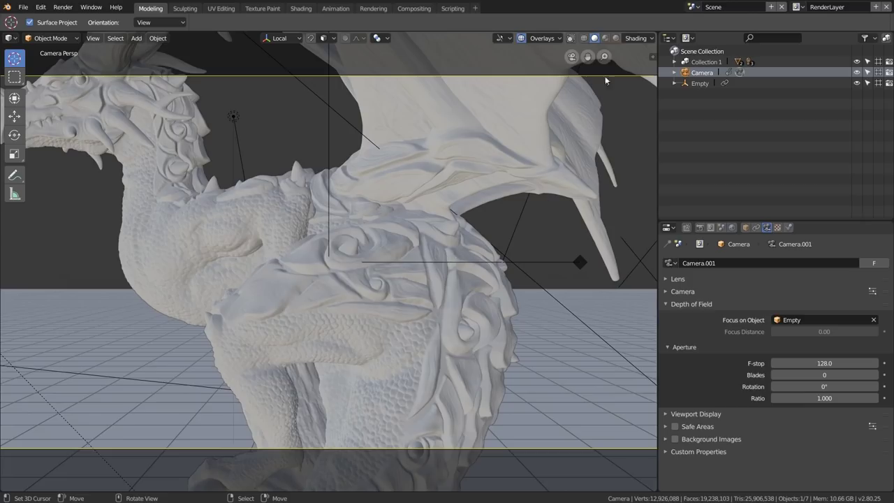
{"action": "left_click", "coordinate": [615, 37]}
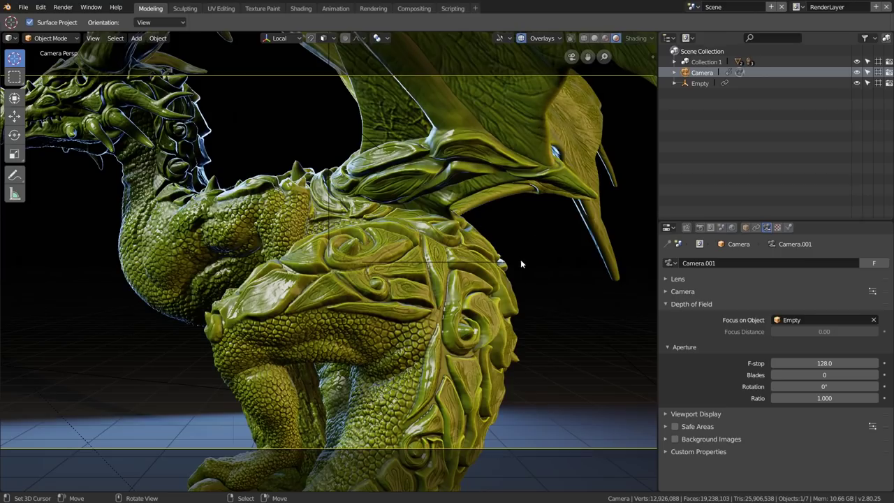
{"action": "left_click", "coordinate": [701, 227]}
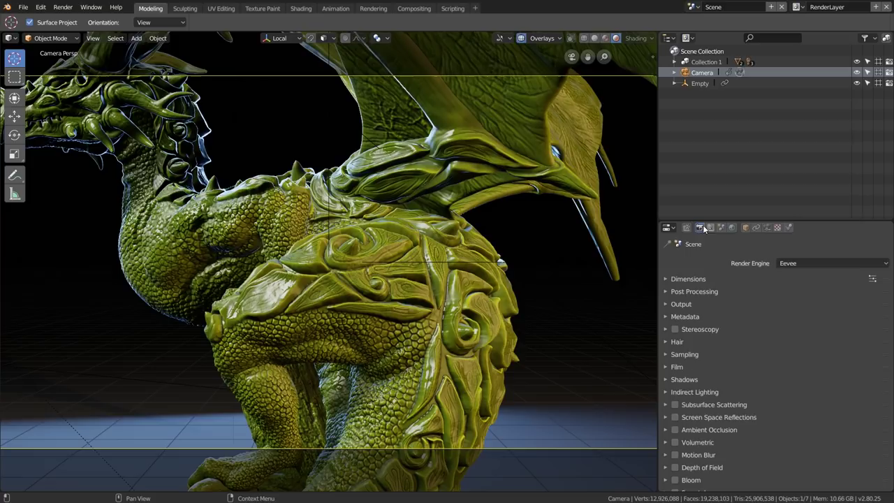
{"action": "scroll", "coordinate": [737, 292], "scroll_direction": "down", "scroll_amount": 1}
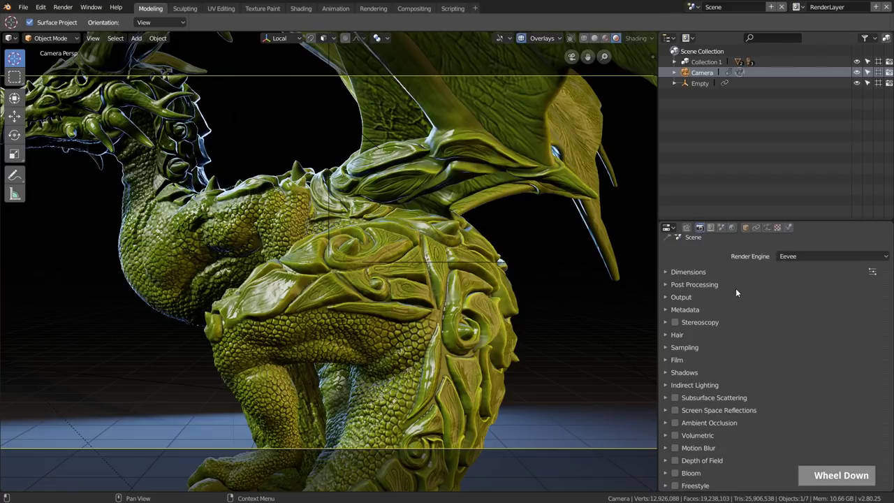
{"action": "left_click", "coordinate": [674, 461]}
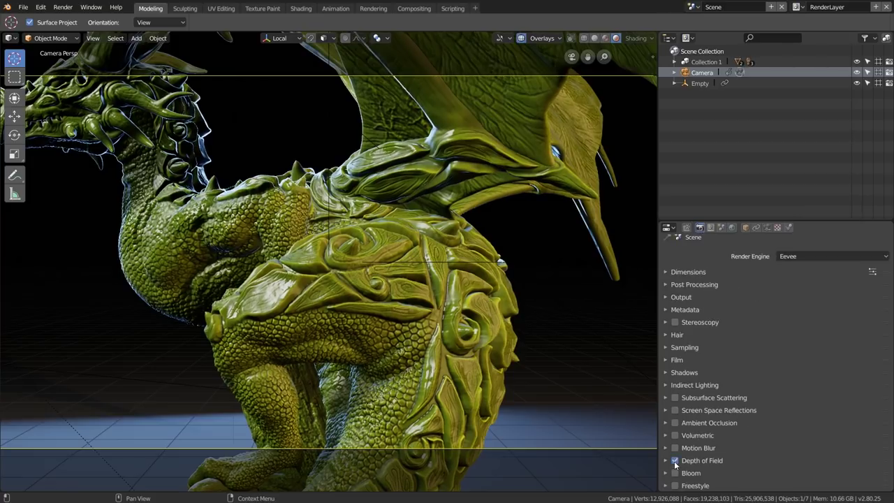
{"action": "left_click", "coordinate": [674, 474]}
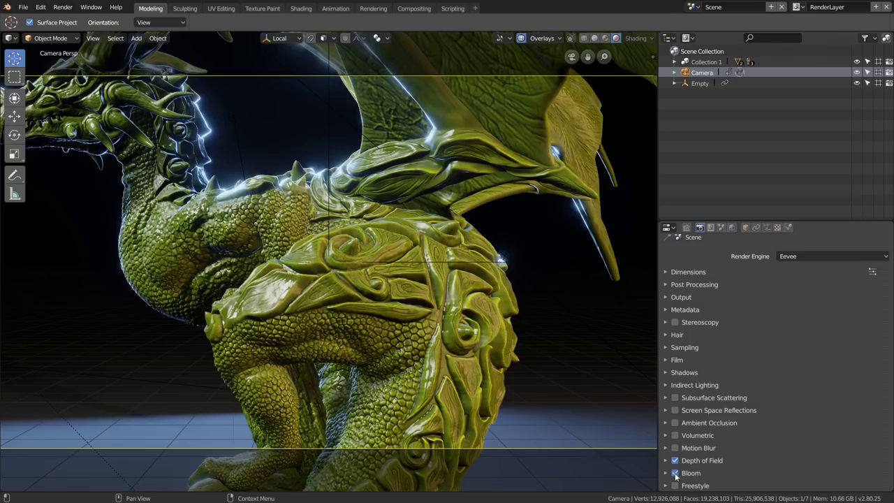
{"action": "left_click", "coordinate": [674, 410]}
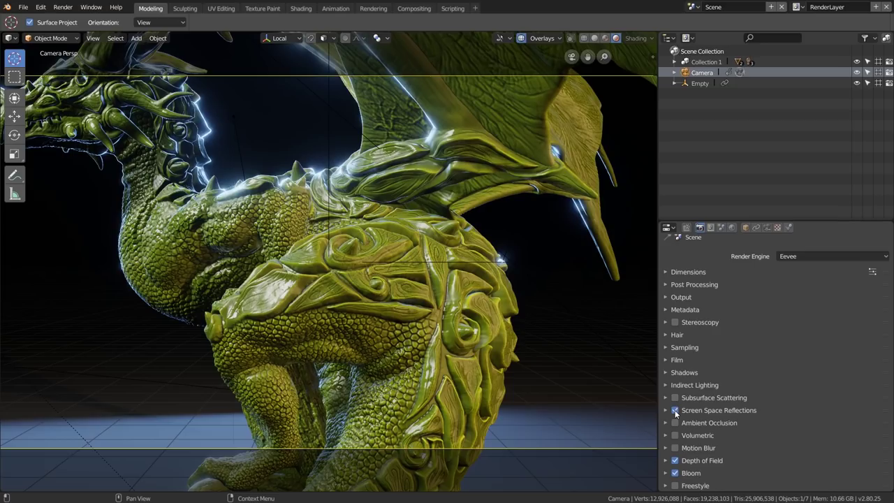
Step: Drop the camera's depth-of-field F-stop to 0.3 for strong blur
{"action": "left_click", "coordinate": [767, 227]}
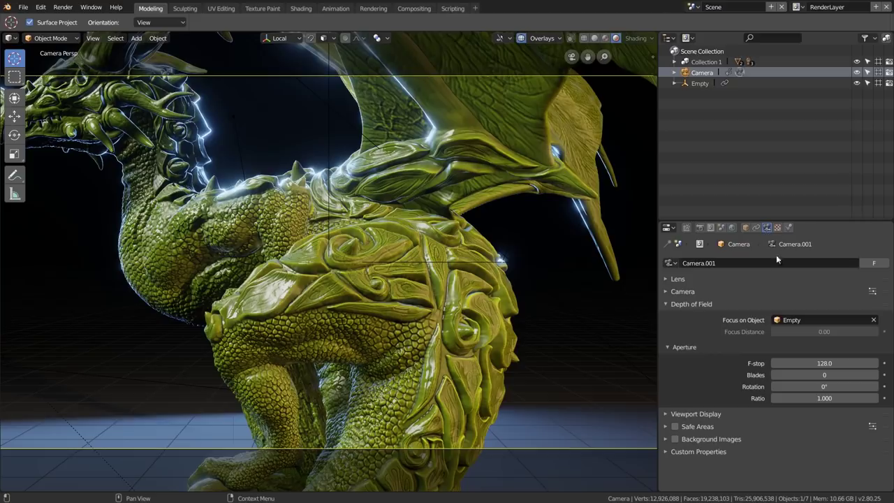
{"action": "left_click_drag", "start_coordinate": [847, 362], "coordinate": [814, 363]}
{"action": "key", "text": "Return"}
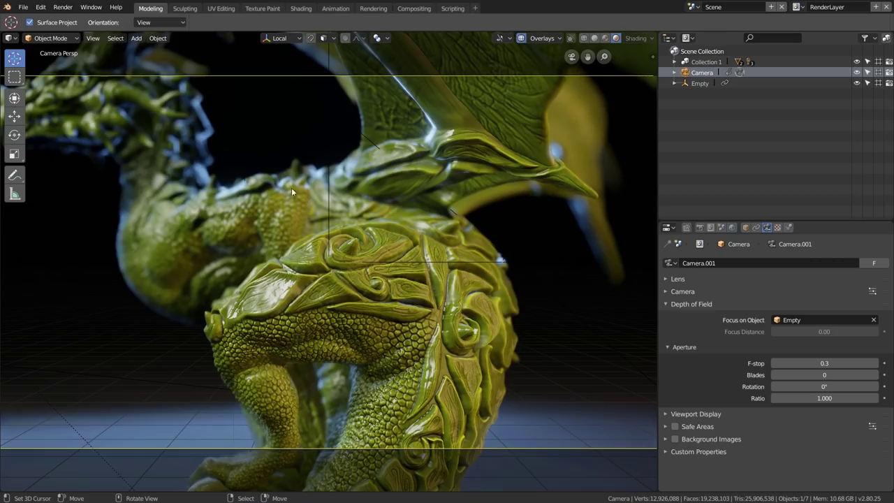
Step: Use Walk Navigation with W, A and D to bring the camera into a close-up of the dragon's head
{"action": "left_click", "coordinate": [93, 38]}
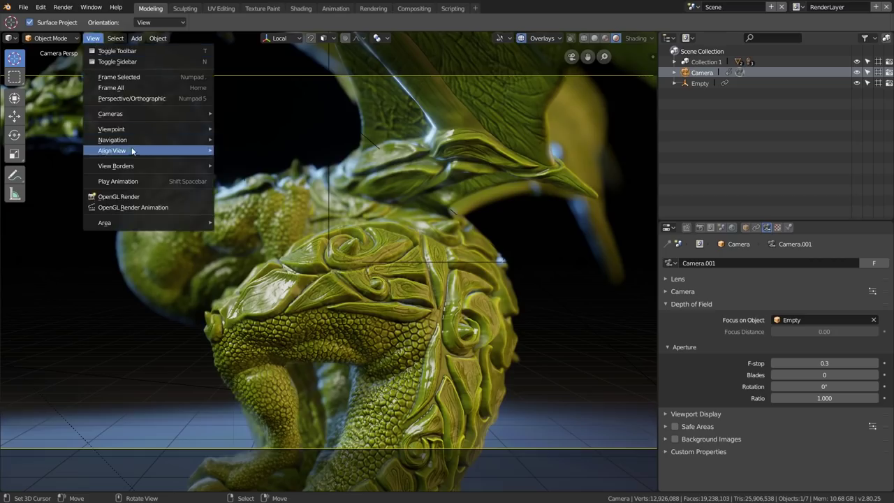
{"action": "mouse_move", "coordinate": [134, 140]}
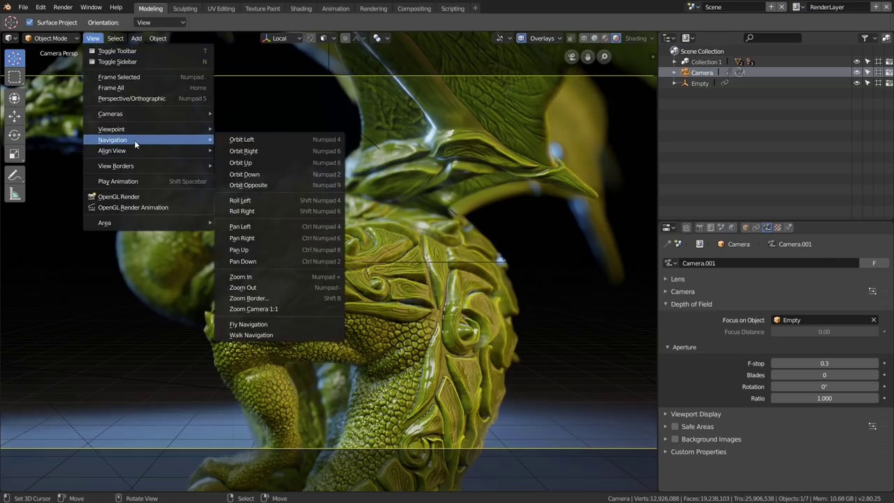
{"action": "left_click", "coordinate": [279, 336]}
{"action": "key", "text": "w"}
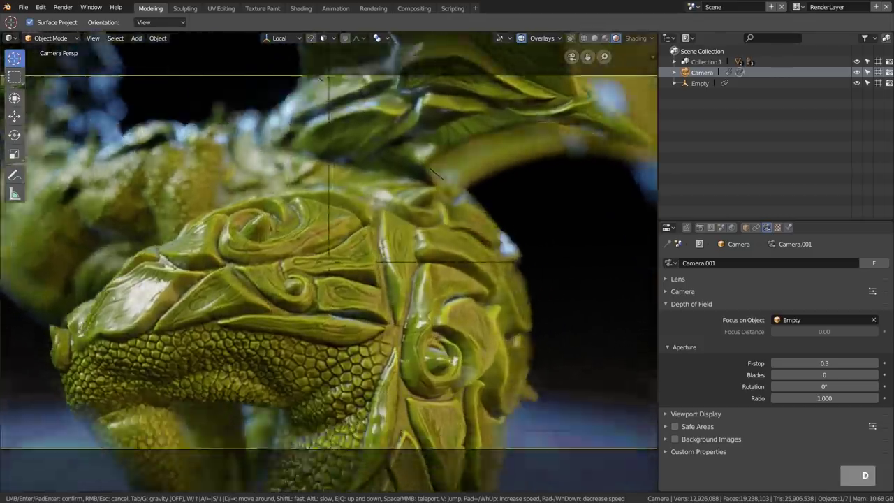
{"action": "key", "text": "d"}
{"action": "key", "text": "d"}
{"action": "key", "text": "w"}
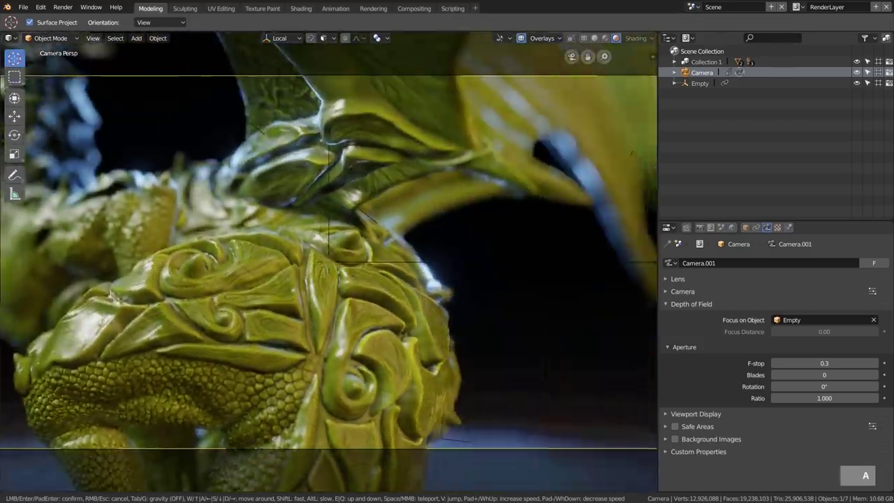
{"action": "scroll", "coordinate": [328, 262], "scroll_direction": "down", "scroll_amount": 2}
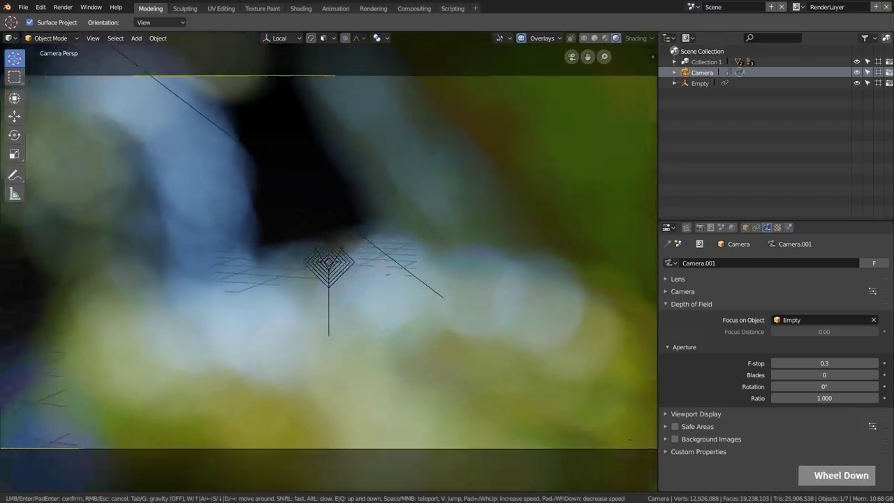
{"action": "key", "text": "a"}
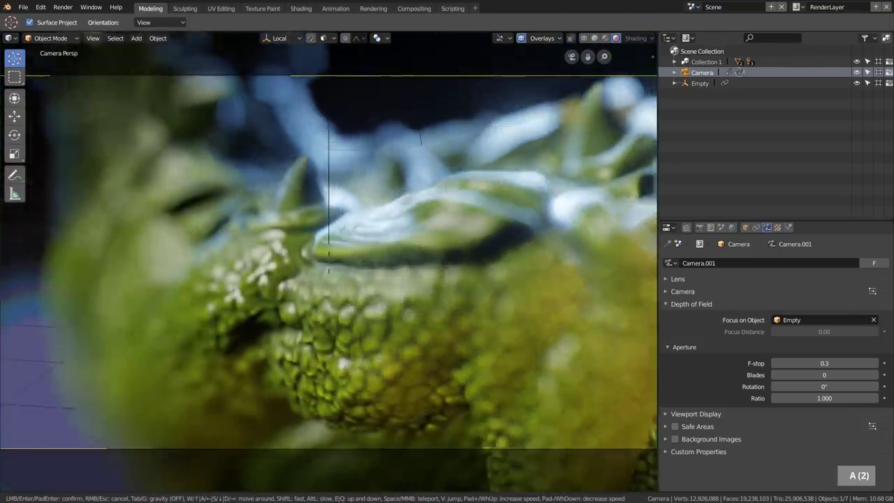
{"action": "key", "text": "w"}
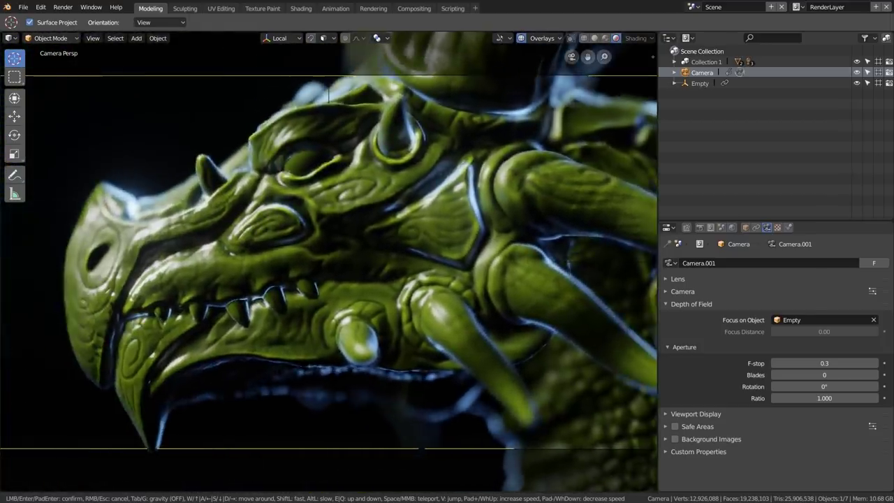
{"action": "left_click", "coordinate": [329, 268]}
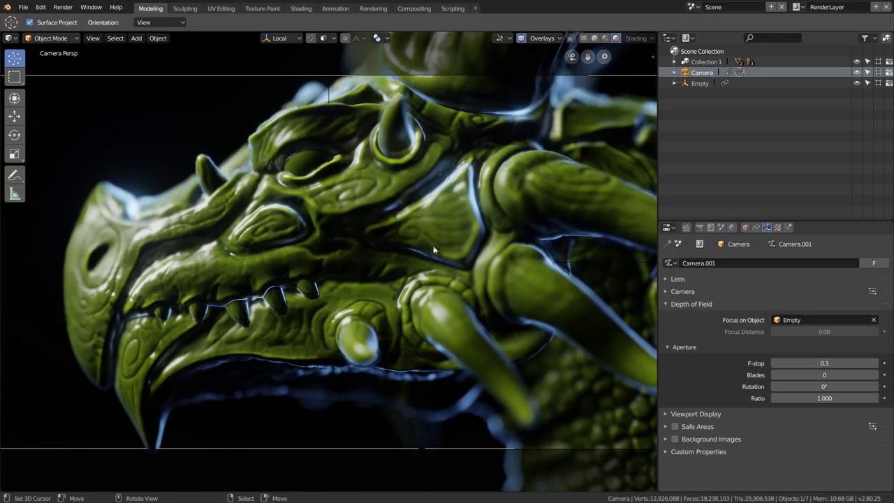
Step: Turn off viewport overlays, inspect the dragon's head, and return to camera view with Numpad 0
{"action": "left_click", "coordinate": [520, 39]}
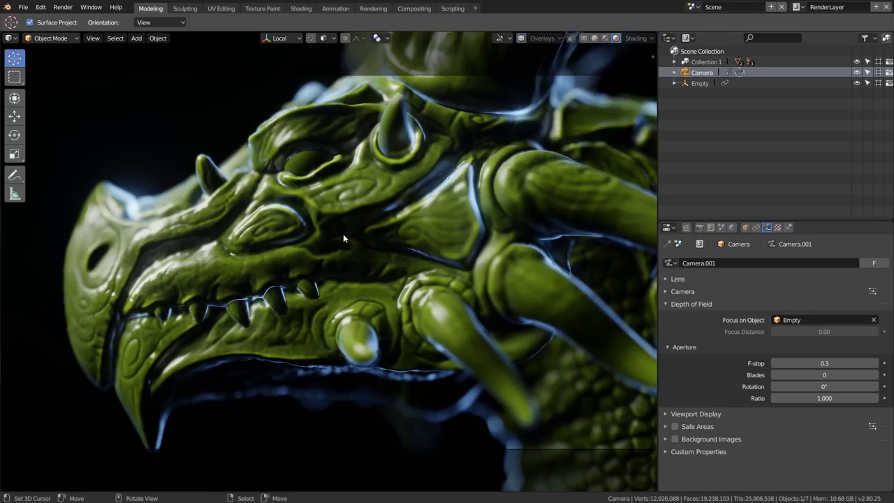
{"action": "scroll", "coordinate": [342, 239], "scroll_direction": "down", "scroll_amount": 8}
{"action": "middle_click_drag", "start_coordinate": [342, 239], "coordinate": [461, 230]}
{"action": "left_click", "coordinate": [520, 39]}
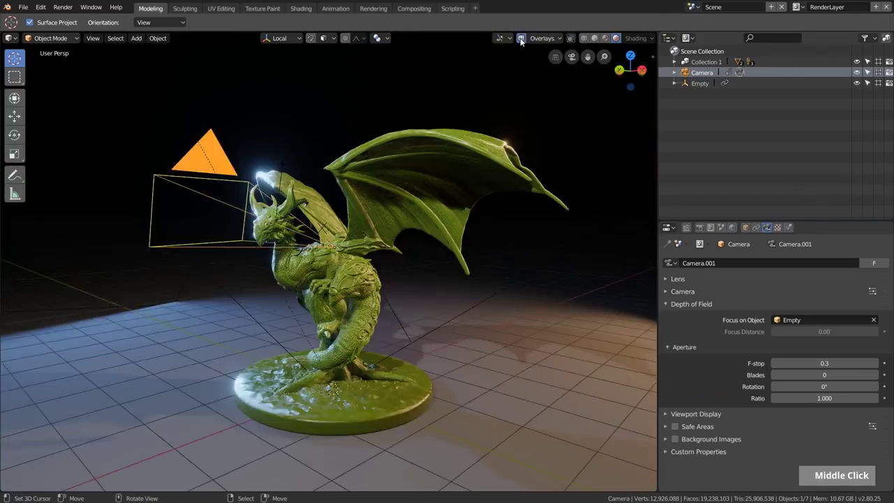
{"action": "left_click", "coordinate": [520, 39]}
{"action": "middle_click_drag", "start_coordinate": [371, 243], "coordinate": [336, 242], "text": "shift"}
{"action": "scroll", "coordinate": [334, 242], "scroll_direction": "up", "scroll_amount": 10}
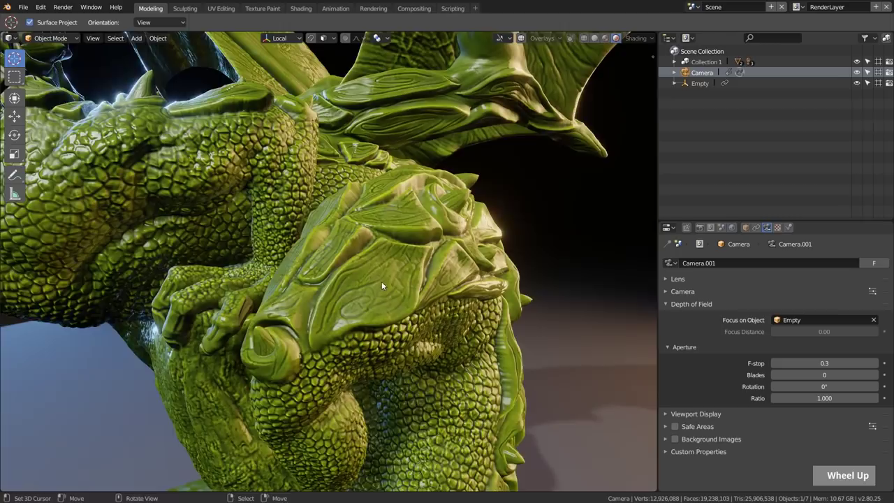
{"action": "mouse_move", "coordinate": [381, 286]}
{"action": "middle_mouse_down"}
{"action": "mouse_move", "coordinate": [388, 281]}
{"action": "mouse_move", "coordinate": [372, 282]}
{"action": "middle_mouse_up"}
{"action": "scroll", "coordinate": [371, 281], "scroll_direction": "down", "scroll_amount": 8}
{"action": "key", "text": "KP_0"}
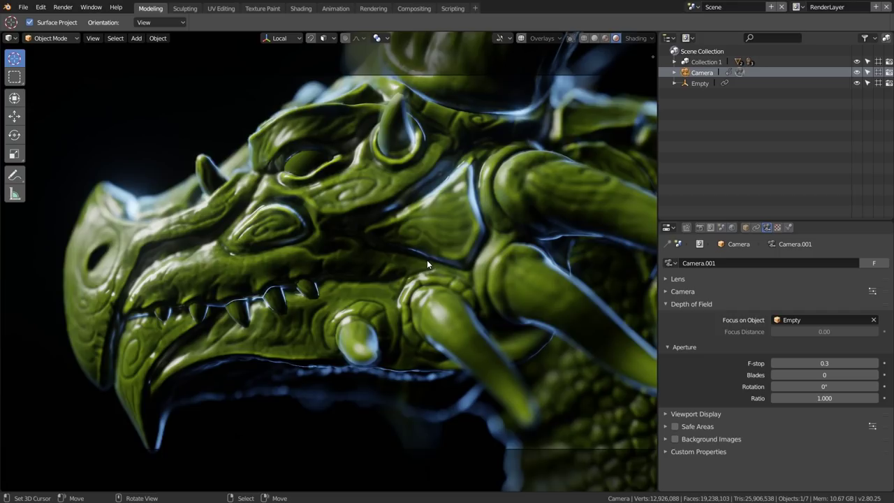
Step: Enable Lock Camera to View and select the dragon object in the Outliner
{"action": "key", "text": "n"}
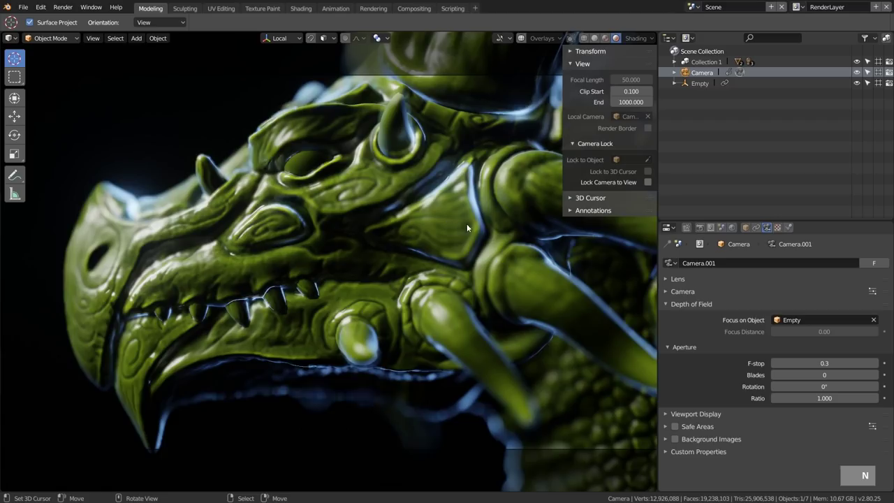
{"action": "left_click", "coordinate": [647, 181]}
{"action": "key", "text": "n"}
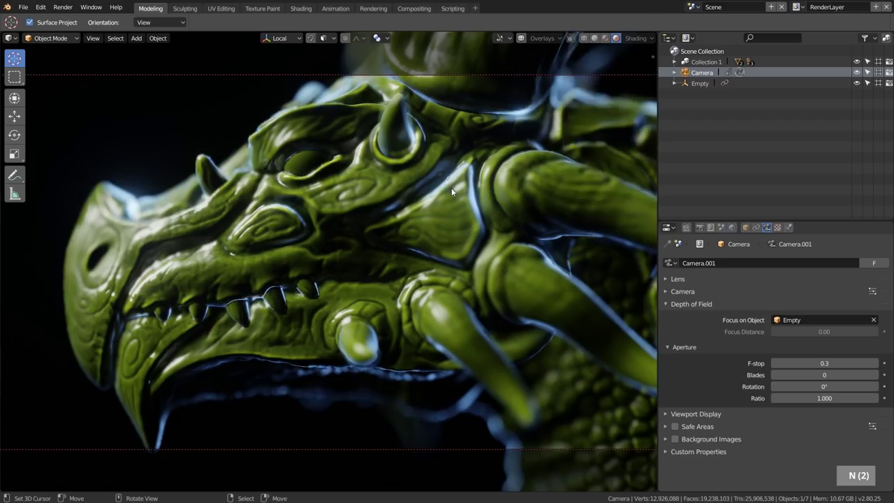
{"action": "middle_click_drag", "start_coordinate": [384, 208], "coordinate": [390, 212]}
{"action": "scroll", "coordinate": [395, 215], "scroll_direction": "down", "scroll_amount": 5}
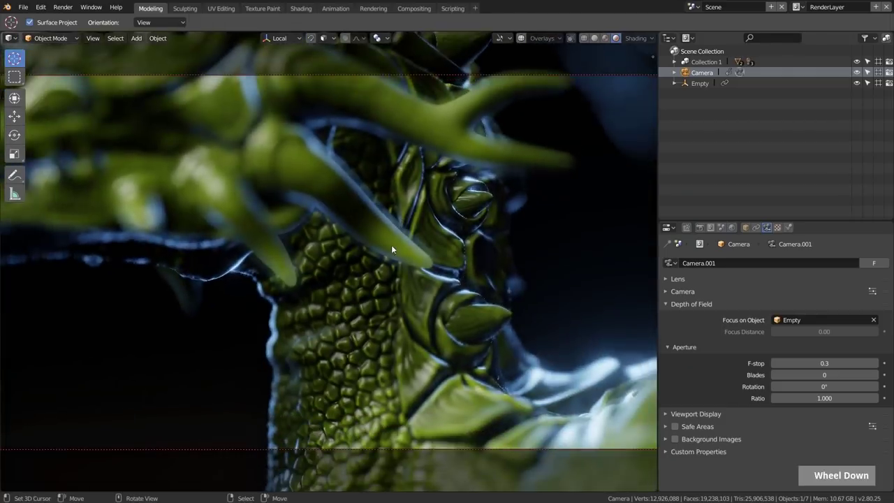
{"action": "left_click", "coordinate": [675, 62]}
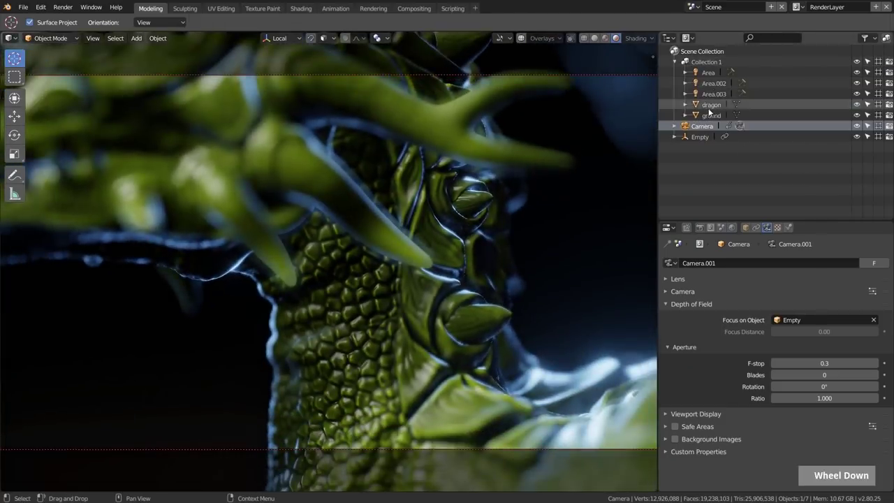
{"action": "left_click", "coordinate": [710, 104]}
Step: Orbit and zoom the locked camera into a tight close-up of the carved chest scales
{"action": "scroll", "coordinate": [392, 240], "scroll_direction": "down", "scroll_amount": 5}
{"action": "middle_click_drag", "start_coordinate": [391, 240], "coordinate": [342, 251]}
{"action": "scroll", "coordinate": [344, 239], "scroll_direction": "up", "scroll_amount": 4}
{"action": "scroll", "coordinate": [343, 239], "scroll_direction": "up", "scroll_amount": 2}
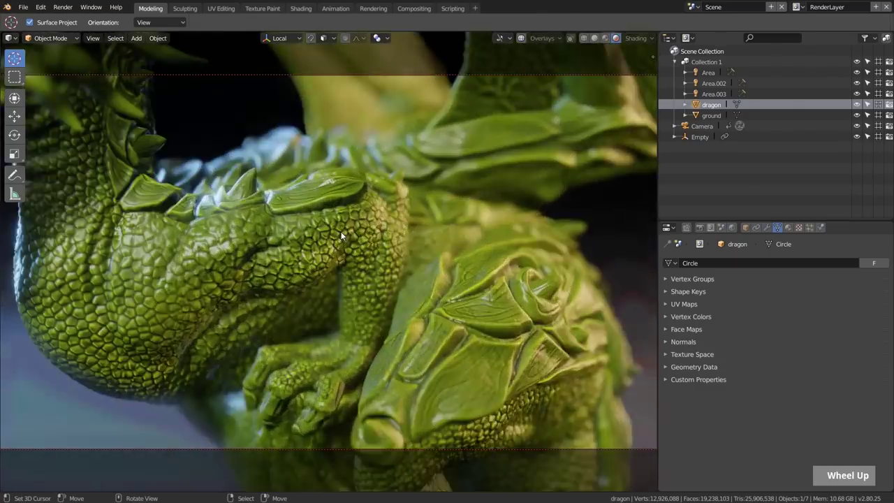
{"action": "middle_click_drag", "start_coordinate": [393, 228], "coordinate": [293, 265]}
{"action": "scroll", "coordinate": [461, 263], "scroll_direction": "up", "scroll_amount": 3}
{"action": "scroll", "coordinate": [324, 234], "scroll_direction": "down", "scroll_amount": 3}
{"action": "middle_click_drag", "start_coordinate": [486, 235], "coordinate": [448, 282]}
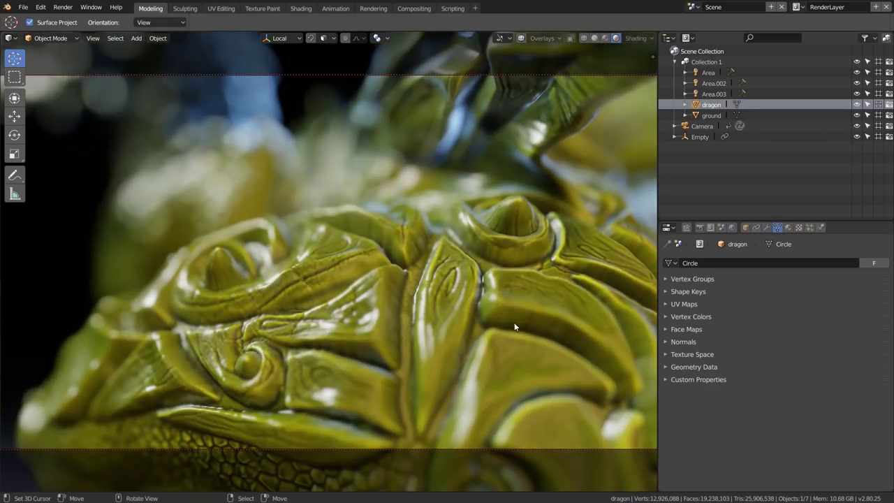
Step: Add Walk Navigation to Quick Favorites
{"action": "left_click", "coordinate": [93, 38]}
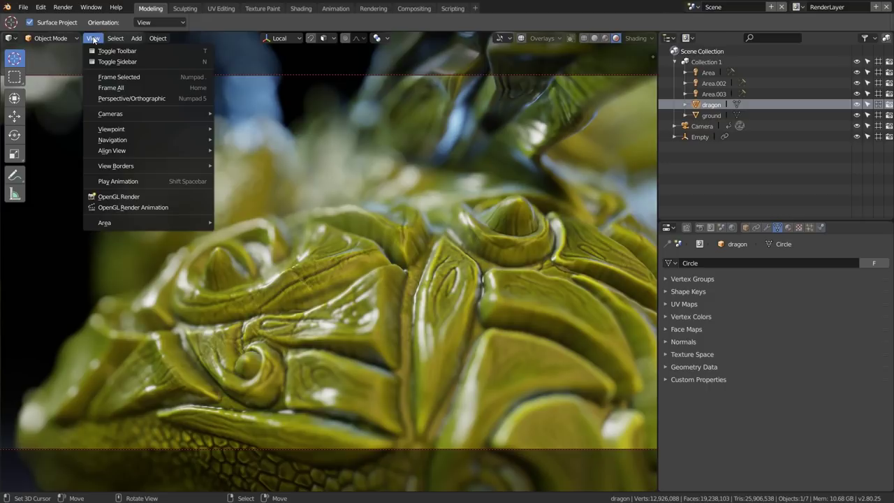
{"action": "mouse_move", "coordinate": [108, 145]}
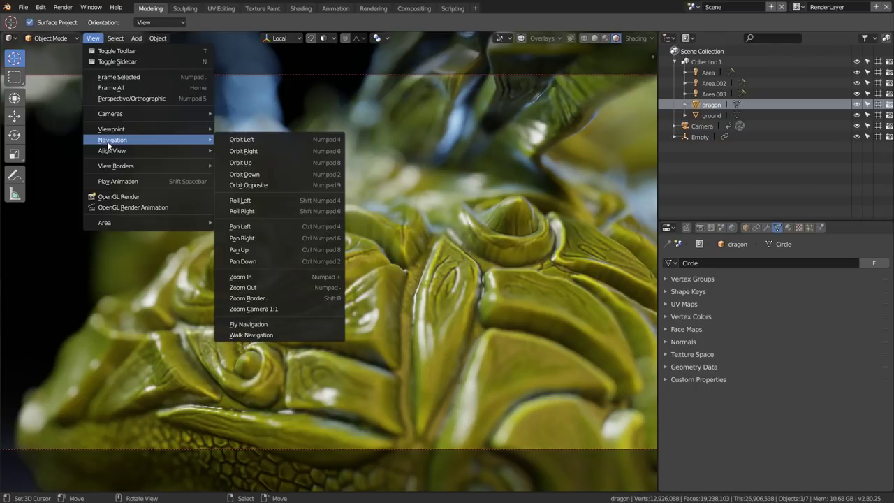
{"action": "right_click", "coordinate": [239, 339]}
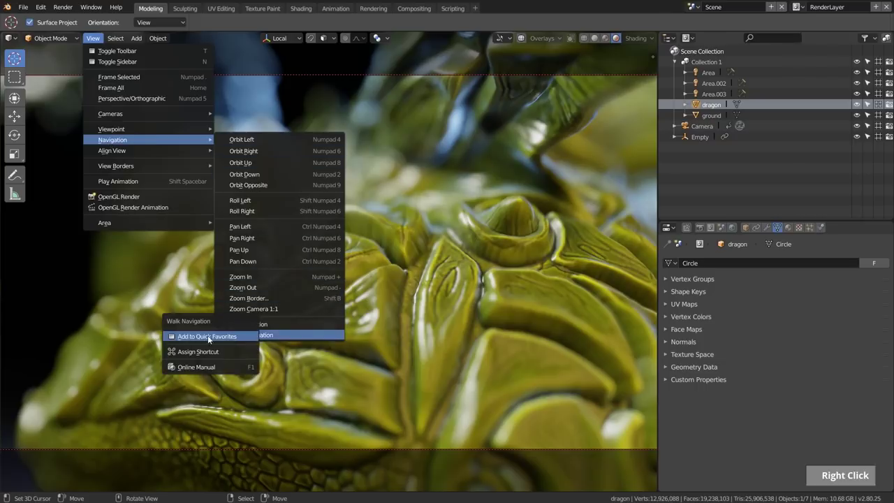
{"action": "left_click", "coordinate": [207, 335]}
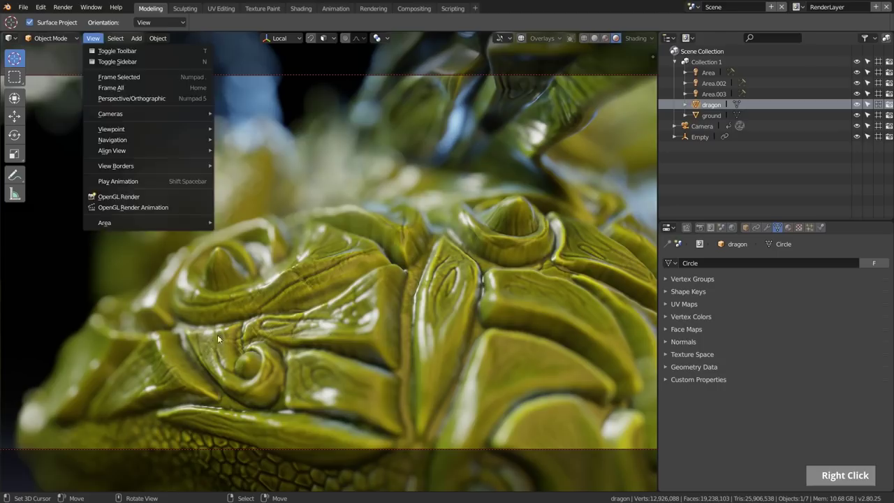
Step: Start Walk Navigation from Quick Favorites and walk the camera out to a wide view of the dragon
{"action": "key", "text": "q"}
{"action": "left_click", "coordinate": [352, 235]}
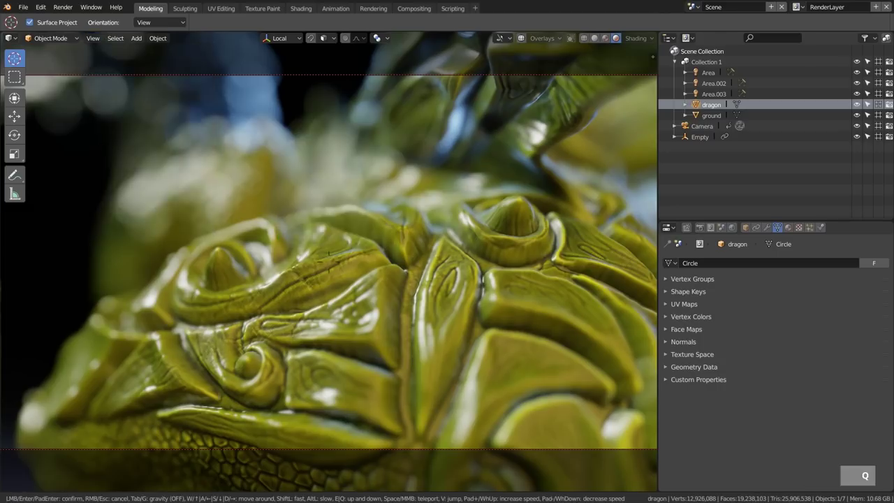
{"action": "key", "text": "w"}
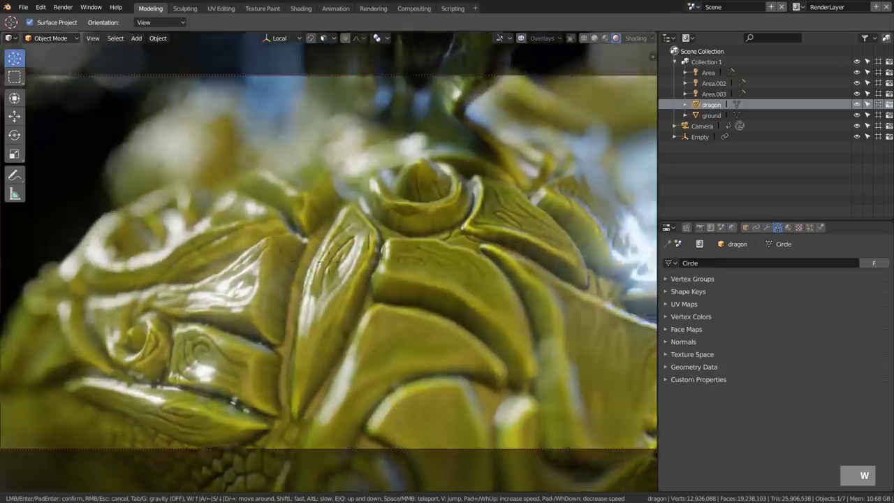
{"action": "key", "text": "w"}
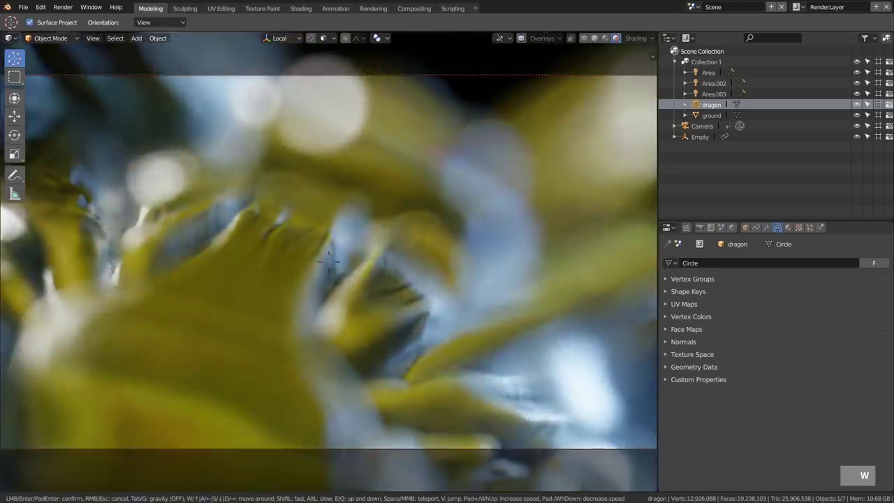
{"action": "key", "text": "d"}
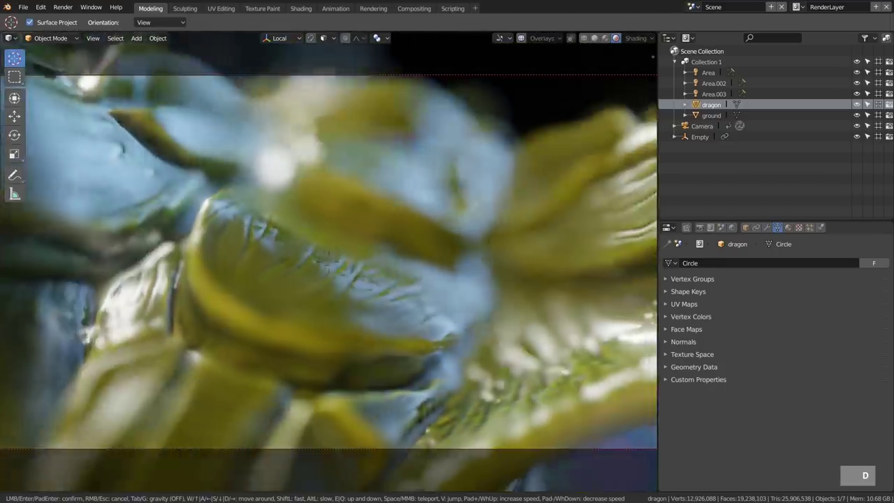
{"action": "key", "text": "e"}
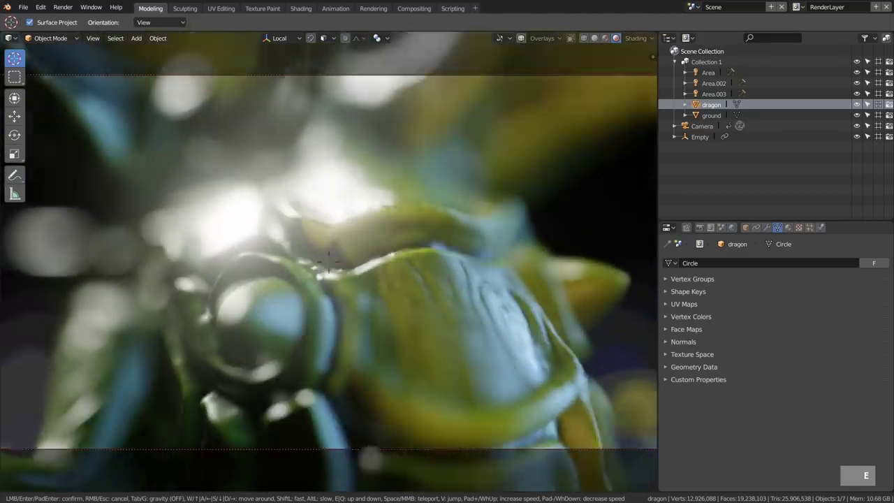
{"action": "key", "text": "Escape"}
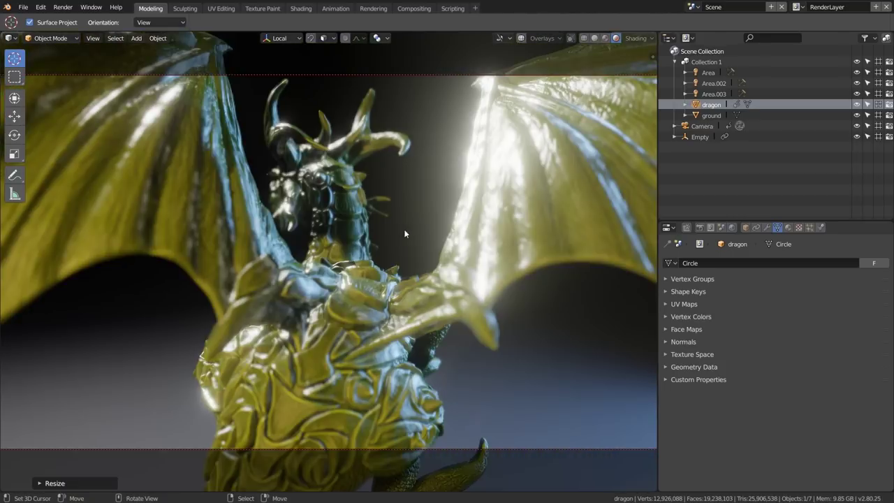
Step: Toggle the window out of and back into fullscreen, then open the View menu's Area options
{"action": "left_click", "coordinate": [91, 7]}
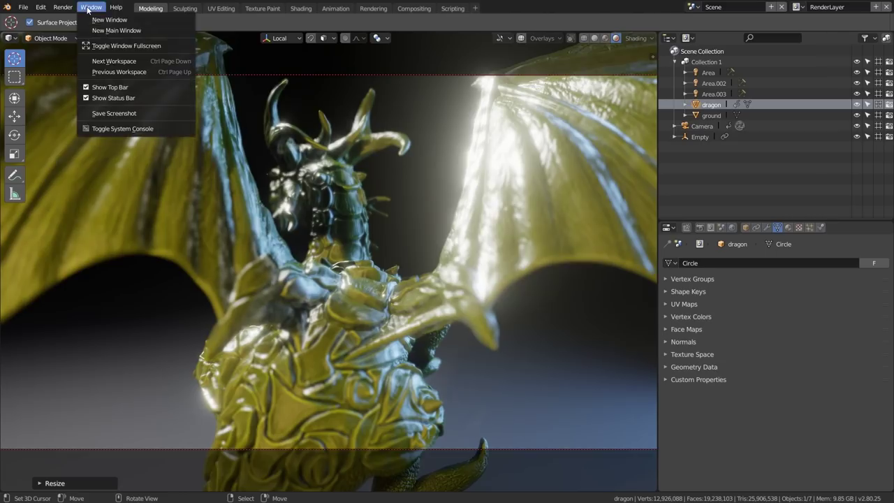
{"action": "left_click", "coordinate": [123, 46]}
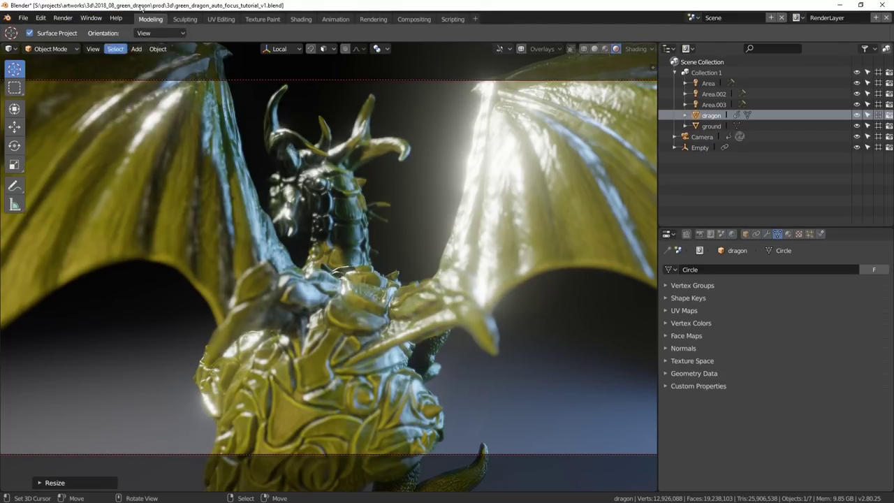
{"action": "left_click", "coordinate": [92, 20]}
{"action": "left_click", "coordinate": [123, 56]}
{"action": "left_click", "coordinate": [91, 7]}
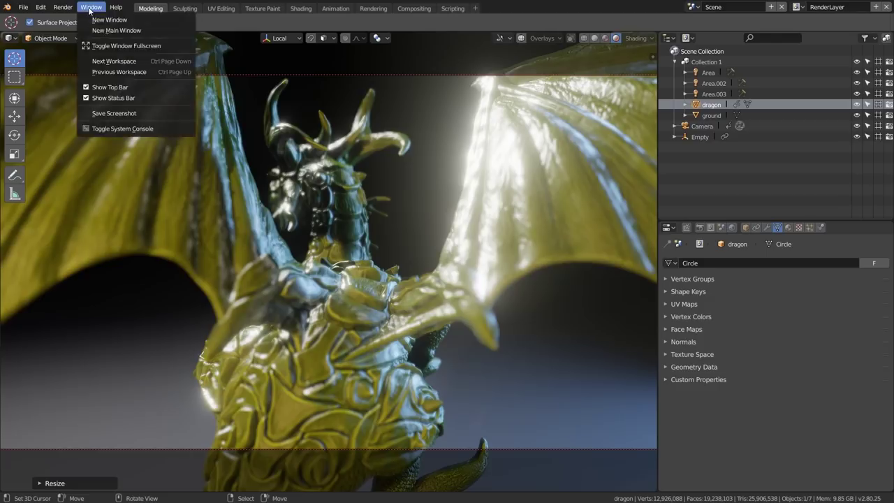
{"action": "left_click", "coordinate": [95, 39]}
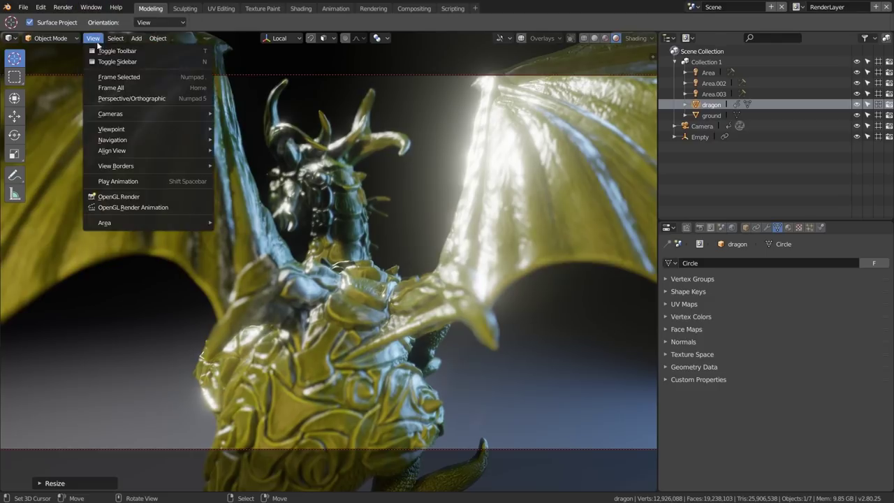
{"action": "mouse_move", "coordinate": [123, 222]}
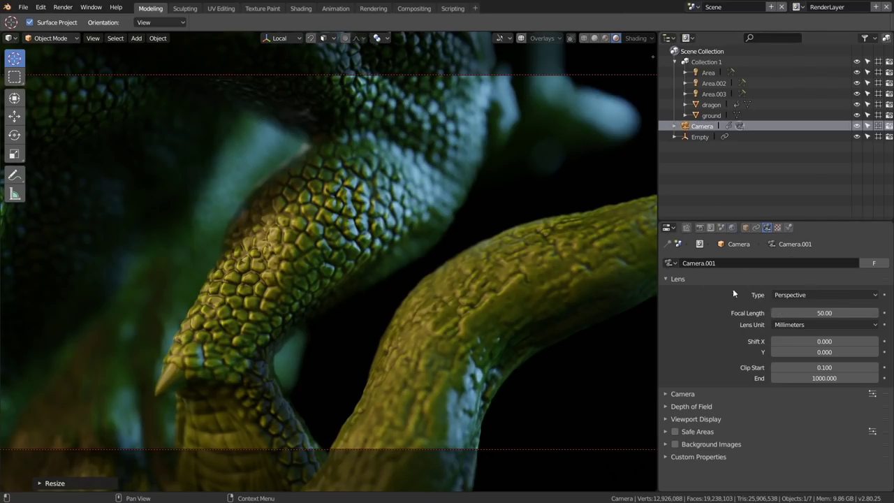
Step: Change the camera's focal length to 25 mm, then to 15 mm
{"action": "left_click", "coordinate": [824, 313]}
{"action": "type", "text": "25"}
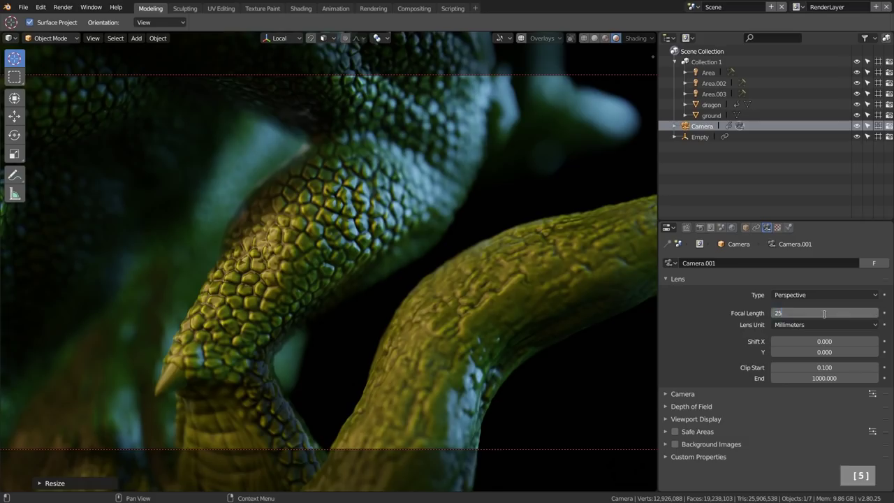
{"action": "key", "text": "Return"}
{"action": "left_click", "coordinate": [824, 312]}
{"action": "type", "text": "15"}
{"action": "key", "text": "Return"}
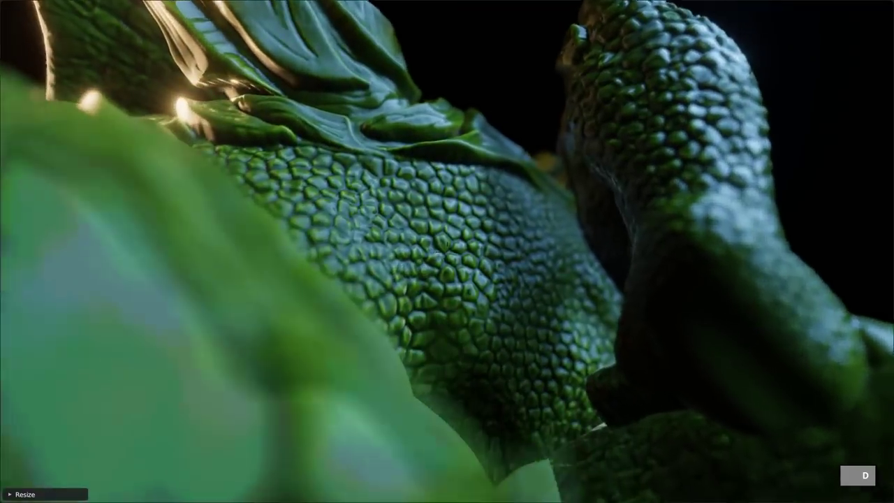
Step: Walk the camera closer over the scales, then orbit around the camera and Empty in the new scene
{"action": "key", "text": "w"}
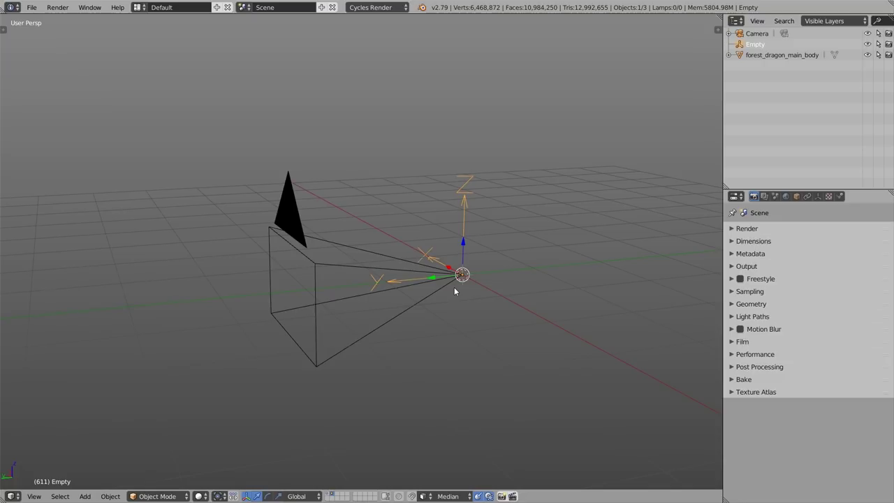
{"action": "middle_click_drag", "start_coordinate": [455, 287], "coordinate": [504, 266]}
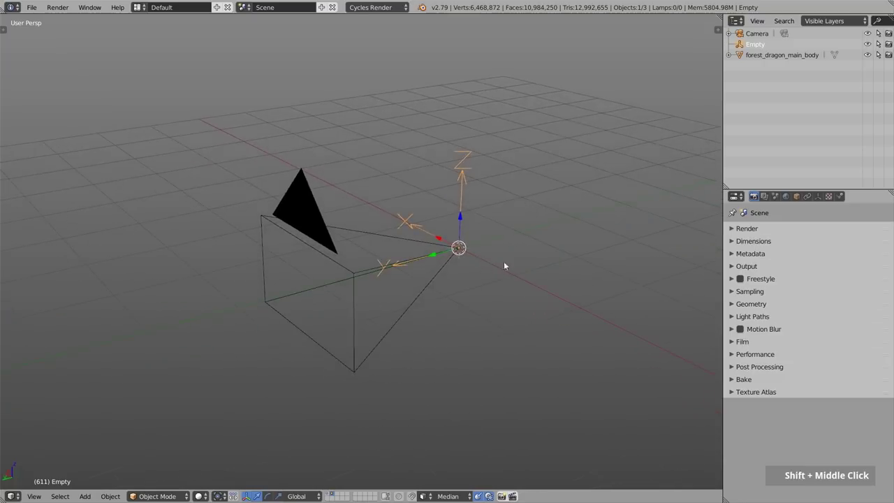
Step: Select the arrows empty, cancelling an accidental camera move
{"action": "right_click", "coordinate": [381, 236]}
{"action": "key", "text": "g"}
{"action": "right_click", "coordinate": [459, 214]}
{"action": "right_click", "coordinate": [461, 212]}
{"action": "scroll", "coordinate": [461, 211], "scroll_direction": "up", "scroll_amount": 1}
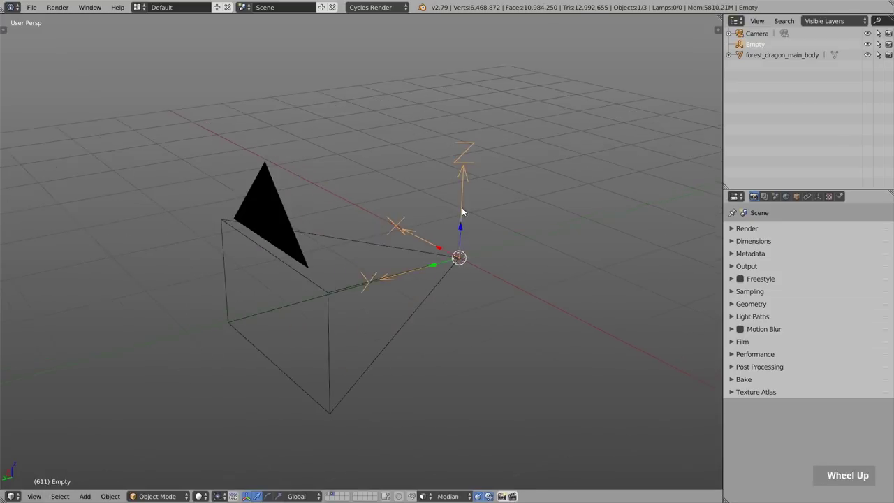
{"action": "right_click", "coordinate": [461, 211]}
{"action": "middle_click_drag", "start_coordinate": [462, 211], "coordinate": [461, 203], "text": "shift"}
Step: Add a Circle empty and set its display size to 0.33
{"action": "key", "text": "shift+a"}
{"action": "mouse_move", "coordinate": [458, 248]}
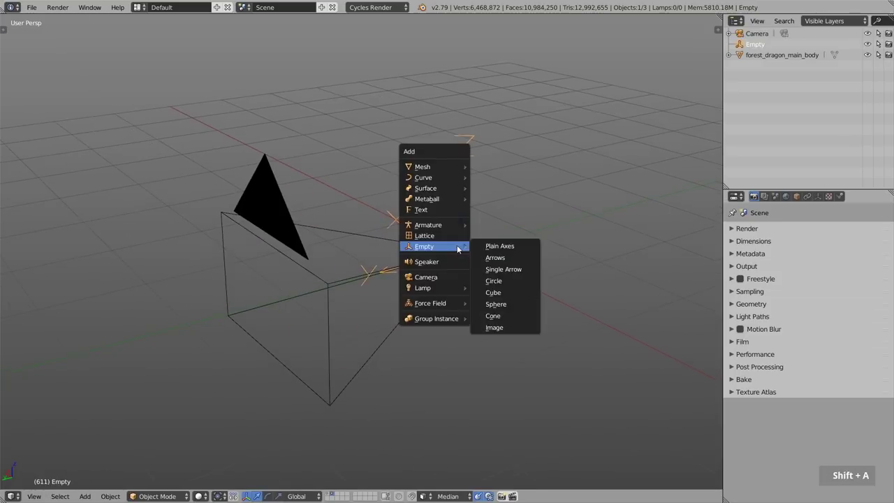
{"action": "left_click", "coordinate": [503, 281]}
{"action": "left_click", "coordinate": [818, 196]}
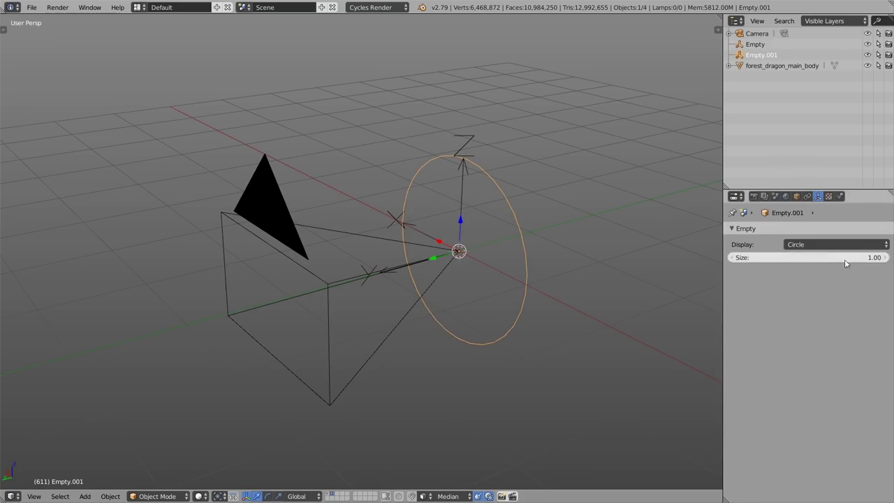
{"action": "left_click_drag", "start_coordinate": [845, 263], "coordinate": [588, 243]}
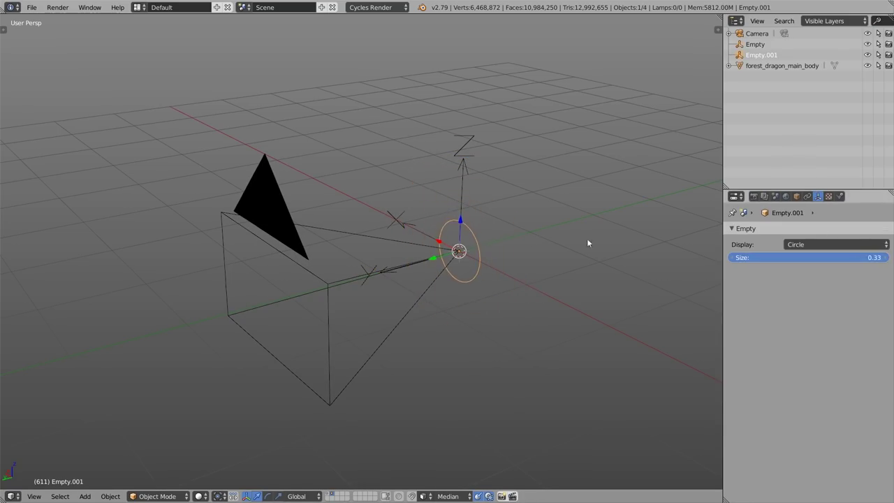
{"action": "scroll", "coordinate": [410, 249], "scroll_direction": "up", "scroll_amount": 1}
{"action": "scroll", "coordinate": [425, 241], "scroll_direction": "down", "scroll_amount": 1}
{"action": "middle_click_drag", "start_coordinate": [424, 241], "coordinate": [473, 247]}
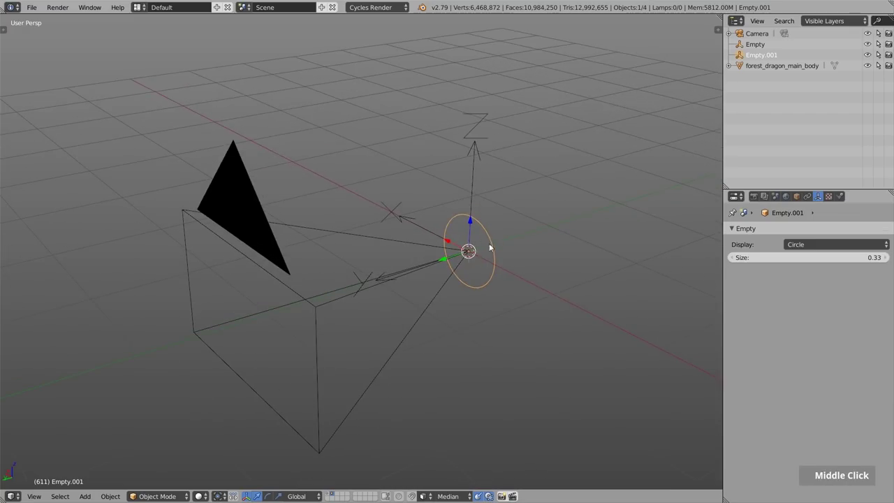
Step: Parent the circle empty to the arrows empty, and the arrows empty to the camera
{"action": "right_click", "coordinate": [471, 174], "text": "shift"}
{"action": "key", "text": "ctrl+p"}
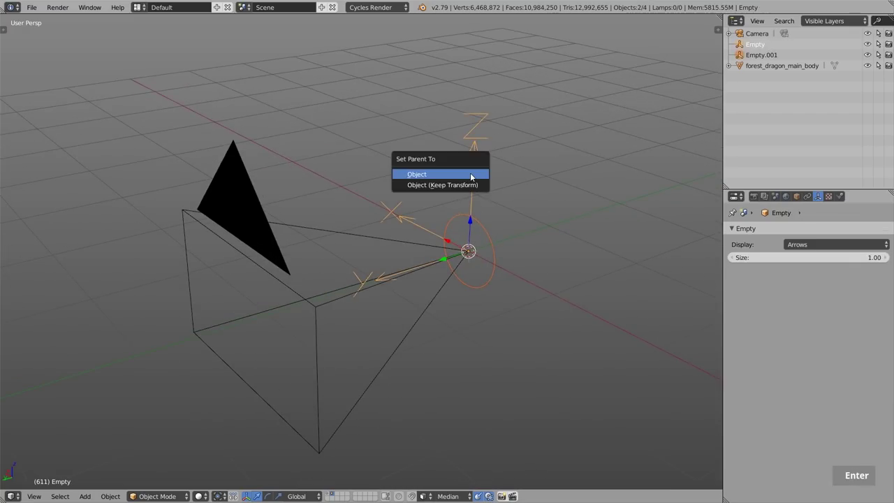
{"action": "key", "text": "Return"}
{"action": "right_click", "coordinate": [470, 173]}
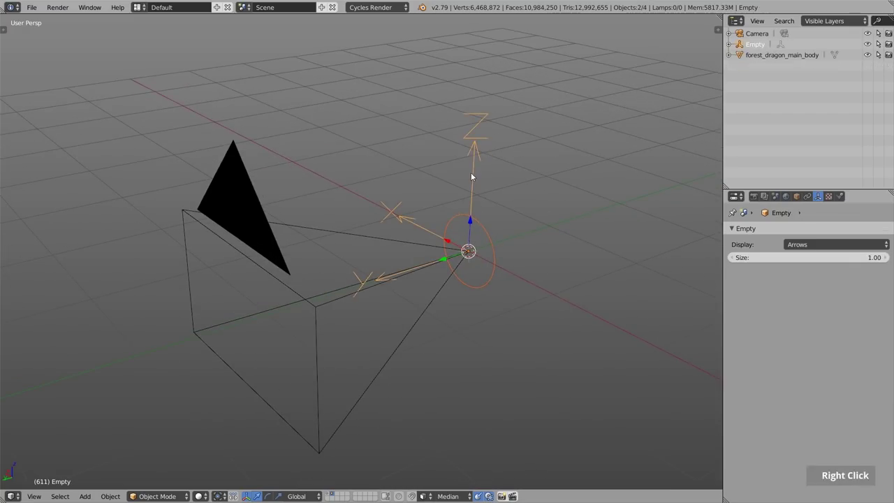
{"action": "right_click", "coordinate": [298, 226], "text": "shift"}
{"action": "key", "text": "ctrl+p"}
{"action": "key", "text": "Return"}
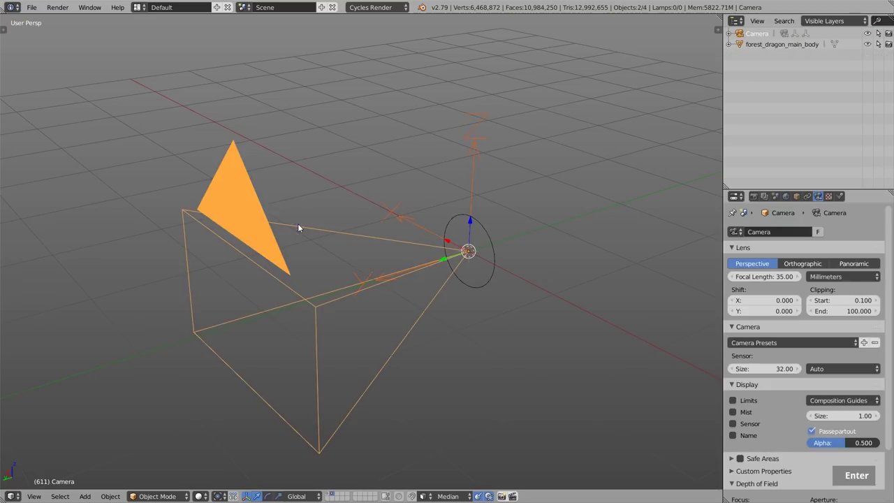
{"action": "right_click", "coordinate": [472, 164]}
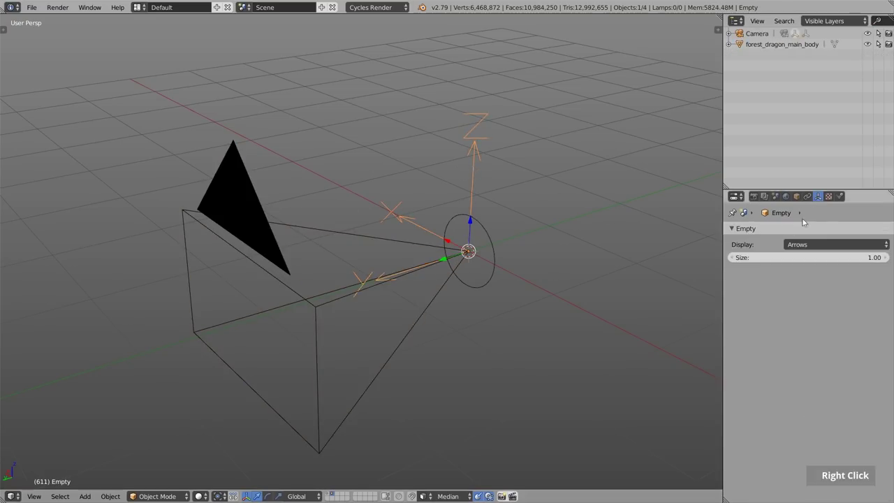
Step: Add a Shrinkwrap constraint targeting forest_dragon_main_body with Project type, then collapse it
{"action": "left_click", "coordinate": [808, 197]}
{"action": "left_click", "coordinate": [823, 232]}
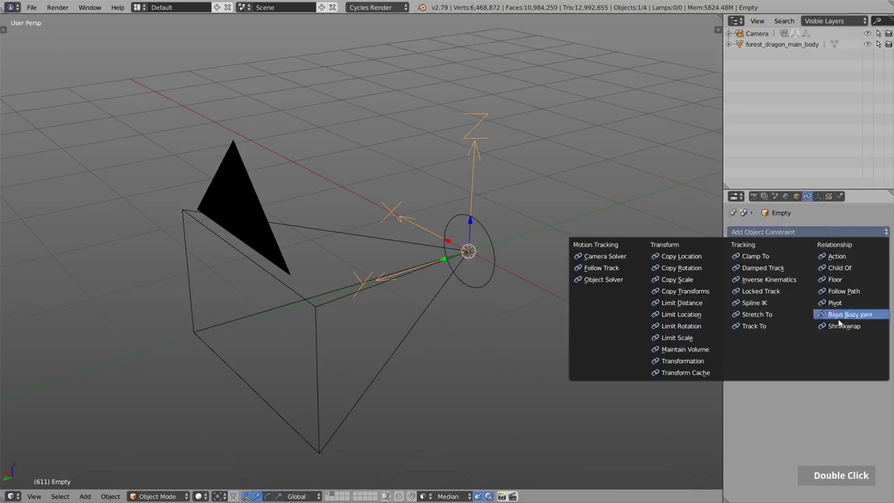
{"action": "left_click", "coordinate": [839, 326]}
{"action": "left_click", "coordinate": [811, 266]}
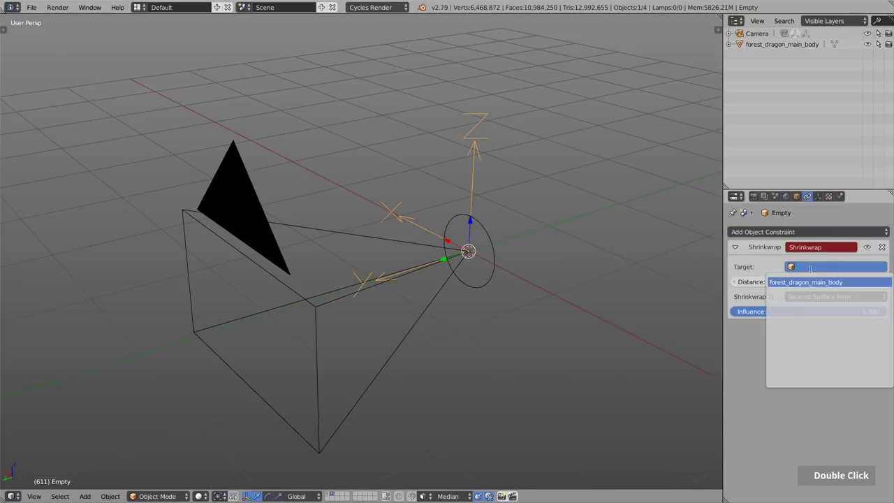
{"action": "left_click", "coordinate": [789, 282]}
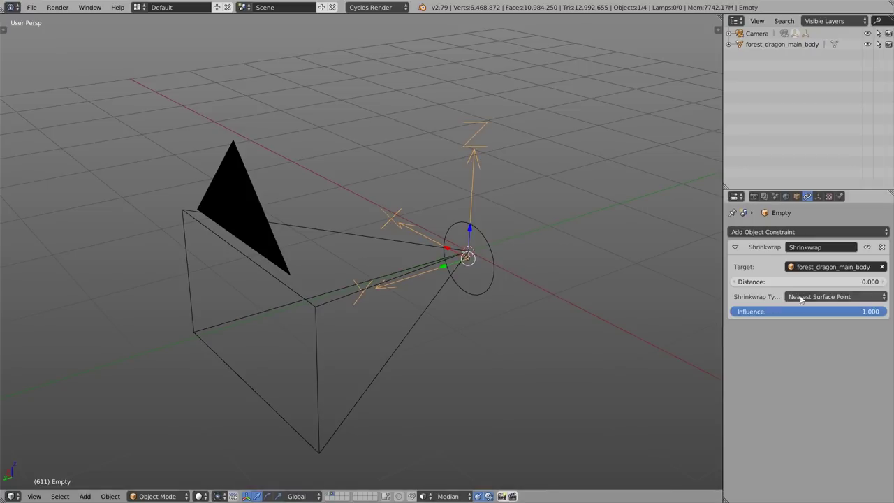
{"action": "scroll", "coordinate": [787, 297], "scroll_direction": "down", "scroll_amount": 2, "text": "ctrl"}
{"action": "left_click", "coordinate": [803, 296]}
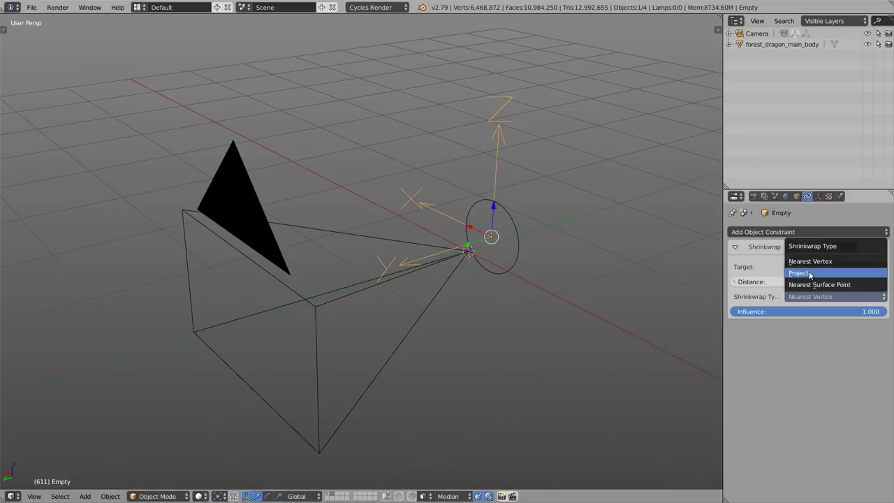
{"action": "left_click", "coordinate": [808, 274]}
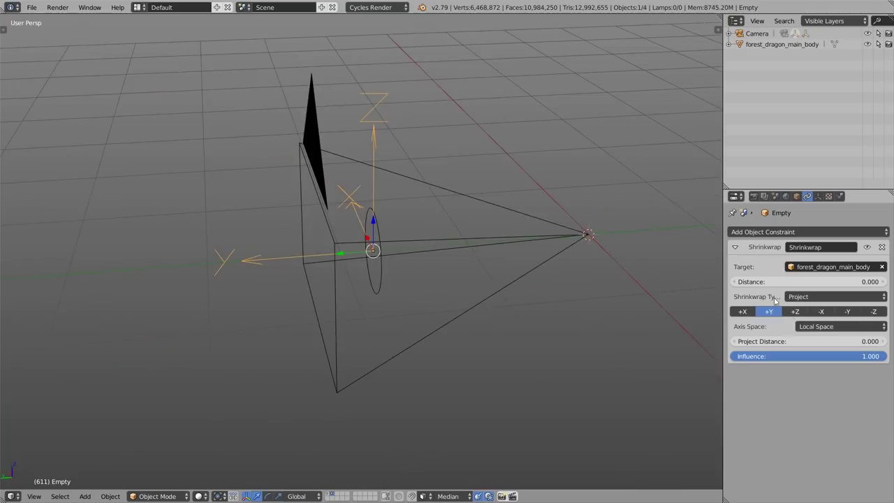
{"action": "left_click", "coordinate": [735, 246]}
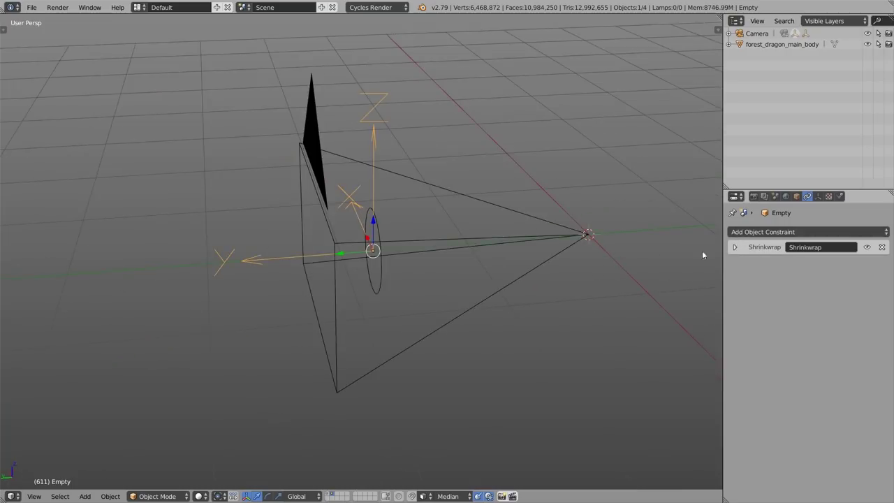
Step: Select the circle empty Empty.001 after a briefly started and cancelled camera rotation
{"action": "right_click", "coordinate": [378, 292]}
{"action": "middle_click_drag", "start_coordinate": [377, 292], "coordinate": [382, 292]}
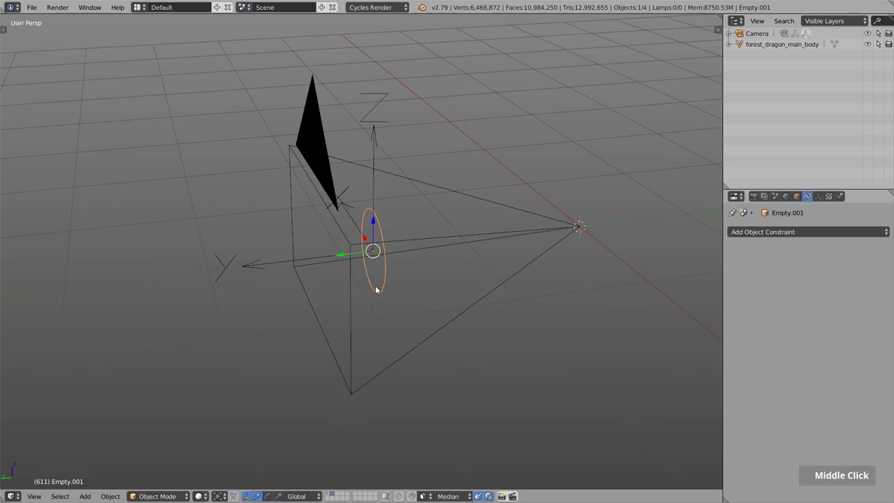
{"action": "scroll", "coordinate": [365, 244], "scroll_direction": "down", "scroll_amount": 2}
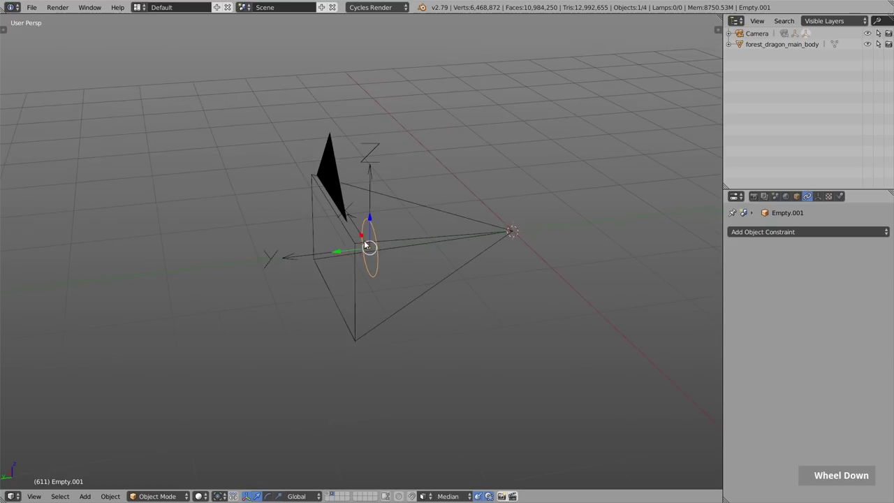
{"action": "right_click", "coordinate": [476, 234]}
{"action": "key", "text": "r"}
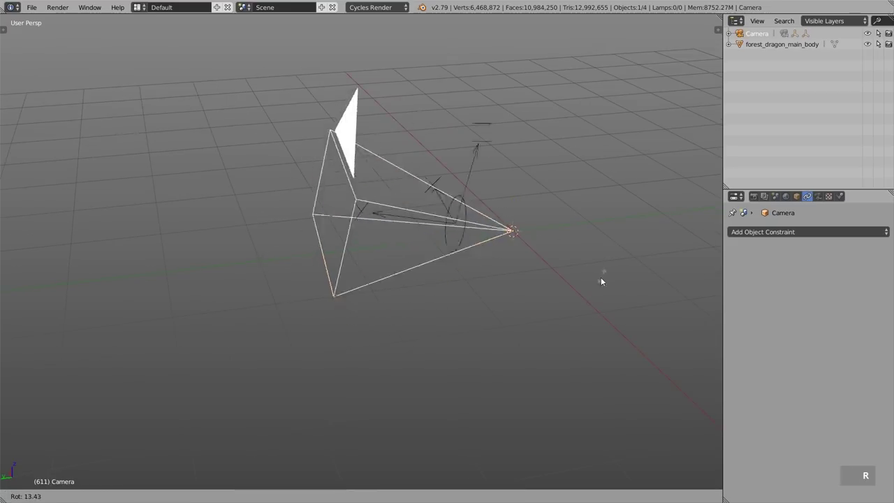
{"action": "right_click", "coordinate": [577, 227]}
{"action": "right_click", "coordinate": [375, 238]}
{"action": "scroll", "coordinate": [374, 235], "scroll_direction": "up", "scroll_amount": 3}
Step: In Empty.001's Relations Extras, tick Slow Parent and set its Offset to 10
{"action": "left_click", "coordinate": [796, 197]}
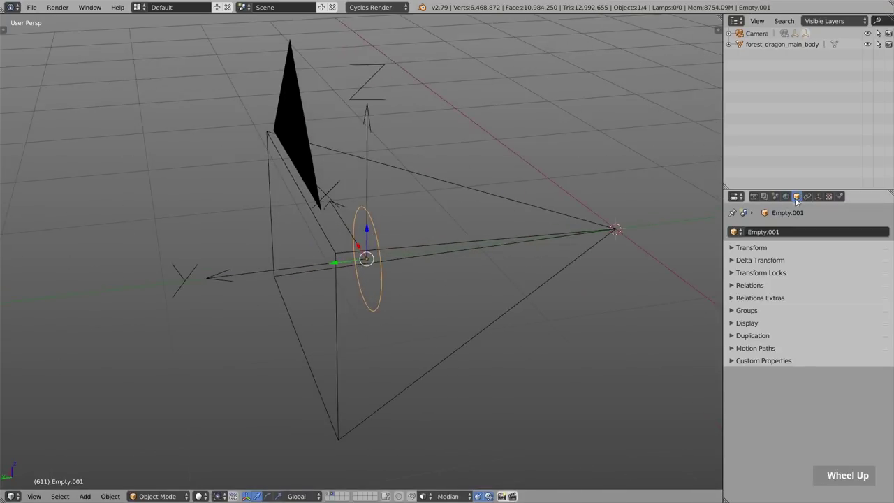
{"action": "left_click", "coordinate": [757, 299]}
{"action": "left_click", "coordinate": [815, 315]}
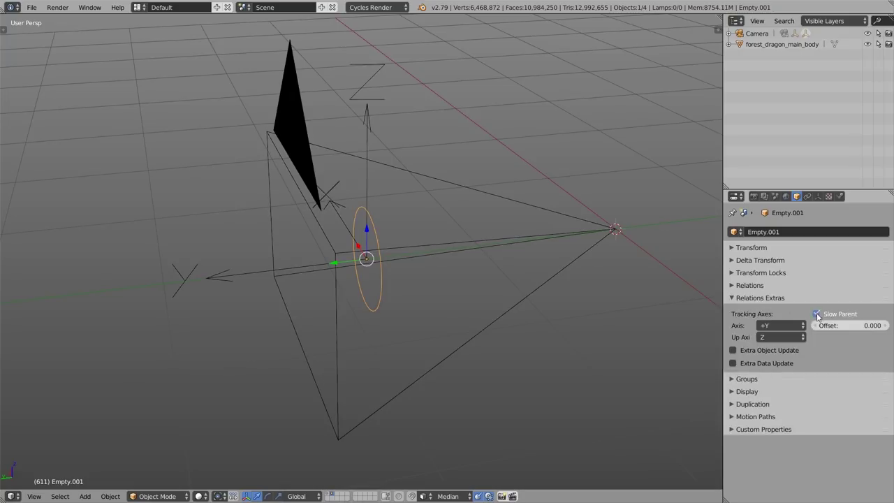
{"action": "left_click", "coordinate": [845, 327]}
{"action": "key", "text": "BackSpace"}
{"action": "type", "text": "10"}
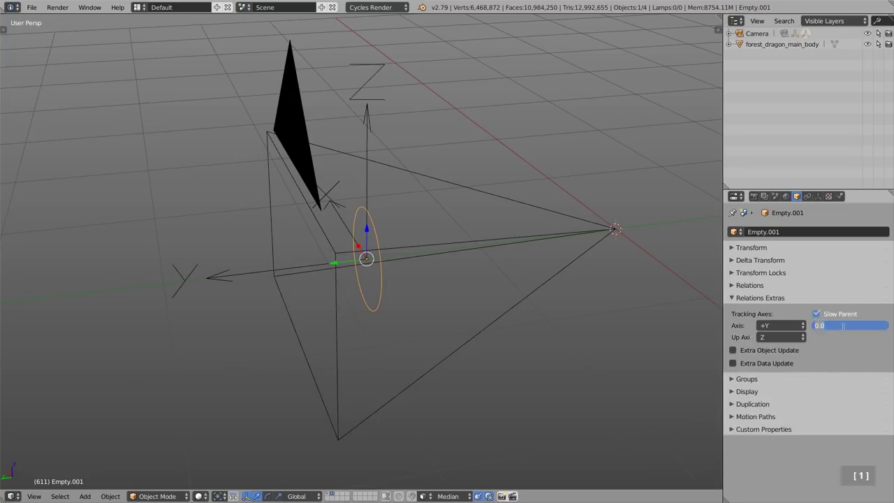
{"action": "key", "text": "Return"}
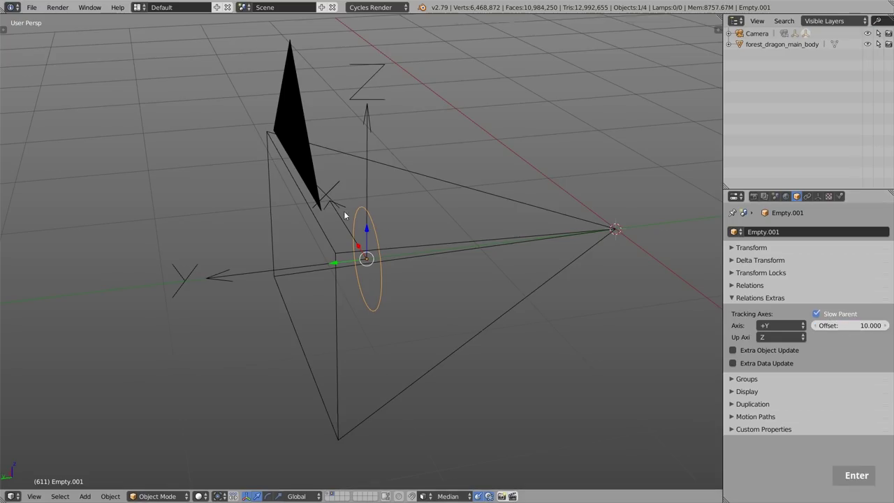
Step: Test the lag by grabbing the parent arrow empty, then cancel and reselect the camera
{"action": "scroll", "coordinate": [362, 222], "scroll_direction": "down", "scroll_amount": 2}
{"action": "right_click", "coordinate": [302, 249]}
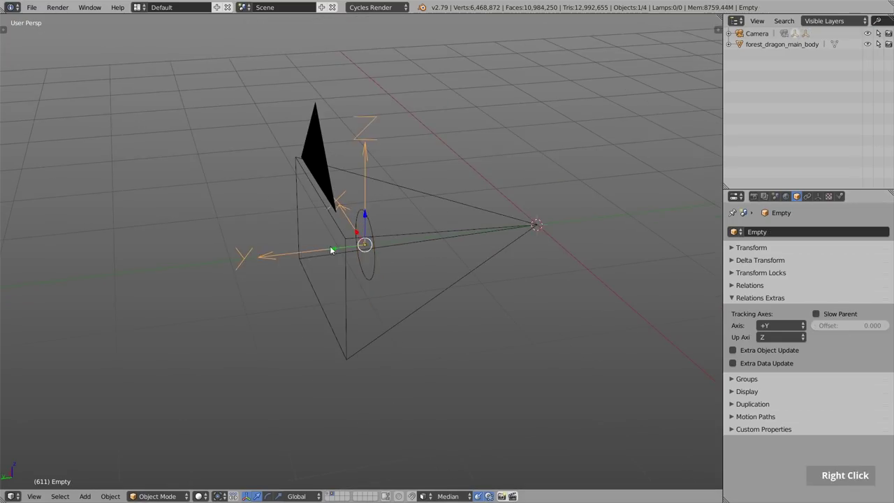
{"action": "key", "text": "g"}
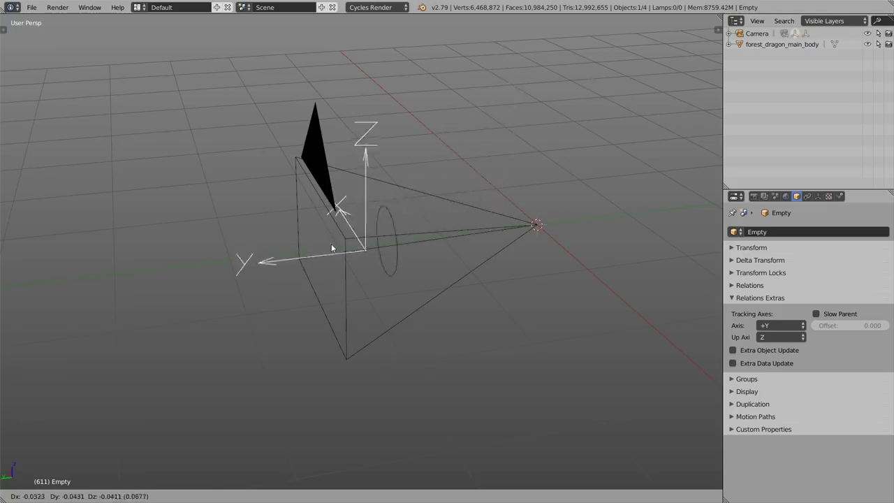
{"action": "right_click", "coordinate": [522, 236]}
{"action": "right_click", "coordinate": [522, 236]}
{"action": "right_click", "coordinate": [371, 253]}
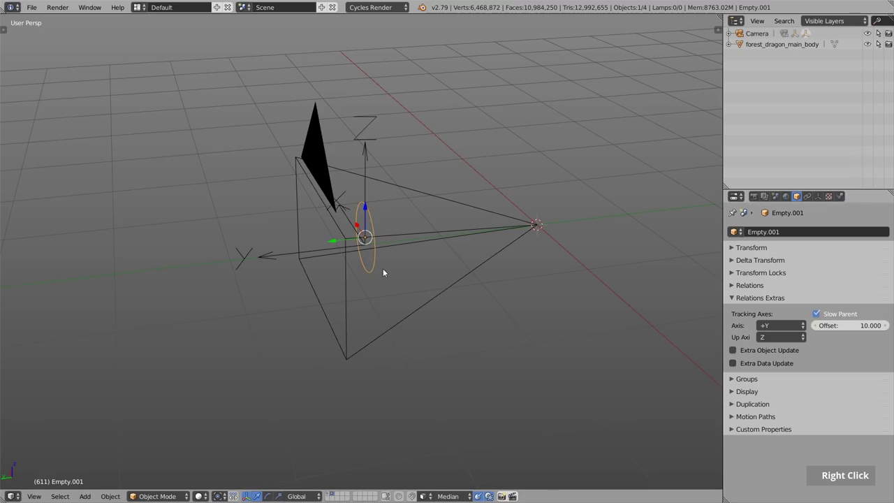
{"action": "right_click", "coordinate": [461, 232]}
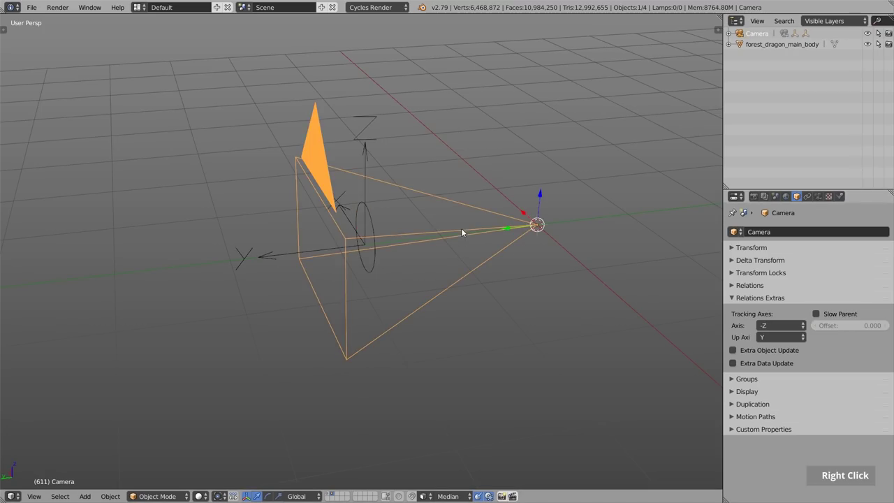
Step: Set the camera's Depth of Field focus object to Empty.001 in Camera data properties
{"action": "left_click", "coordinate": [817, 196]}
{"action": "scroll", "coordinate": [802, 314], "scroll_direction": "down", "scroll_amount": 3}
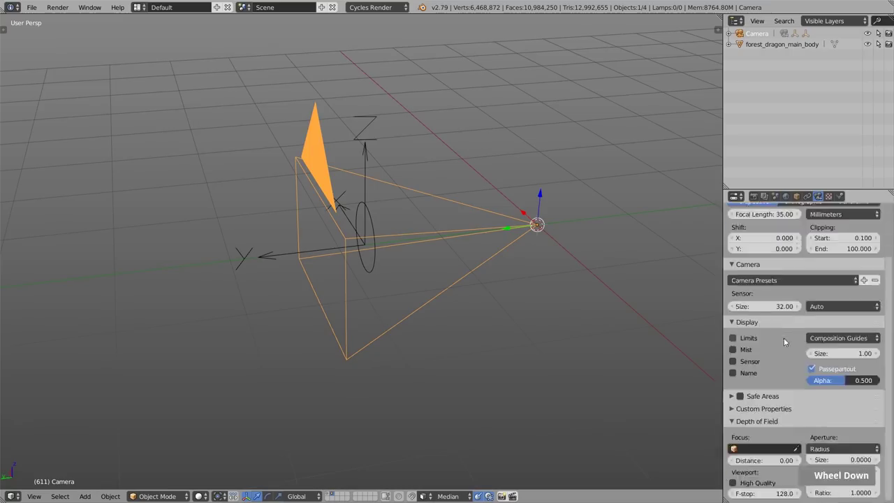
{"action": "left_click", "coordinate": [753, 312], "text": "ctrl"}
{"action": "left_click", "coordinate": [775, 338]}
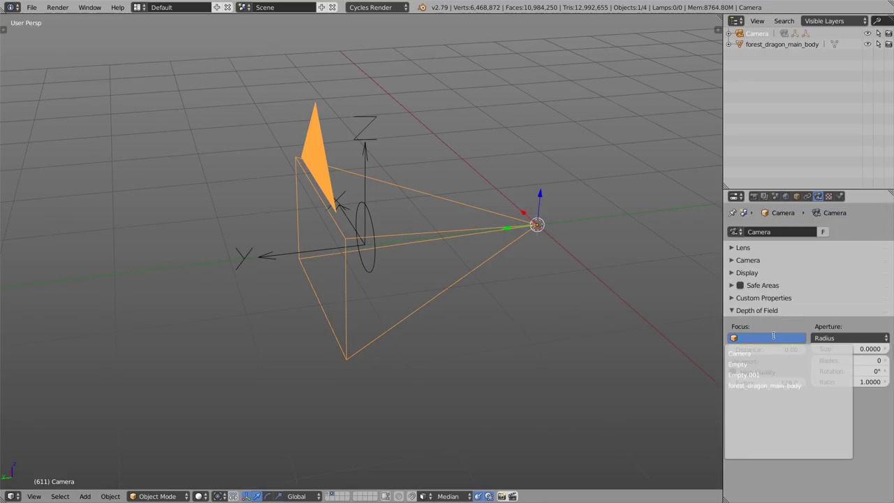
{"action": "right_click", "coordinate": [374, 228]}
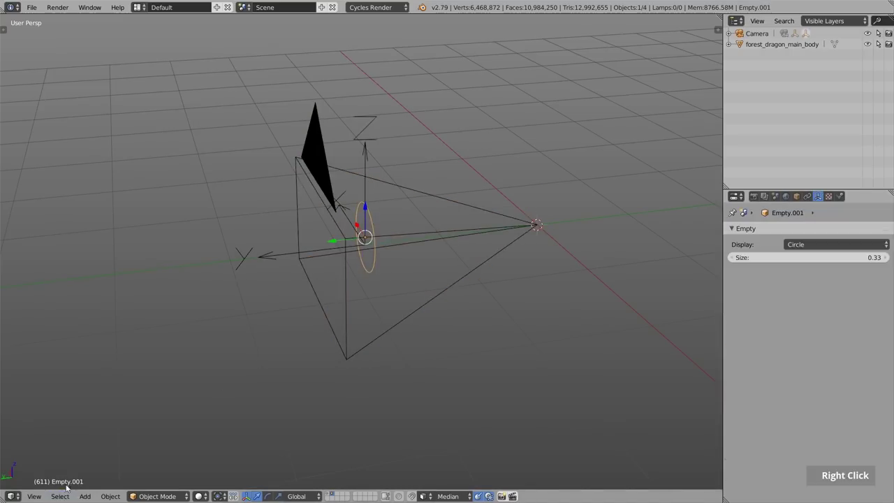
{"action": "right_click", "coordinate": [470, 232]}
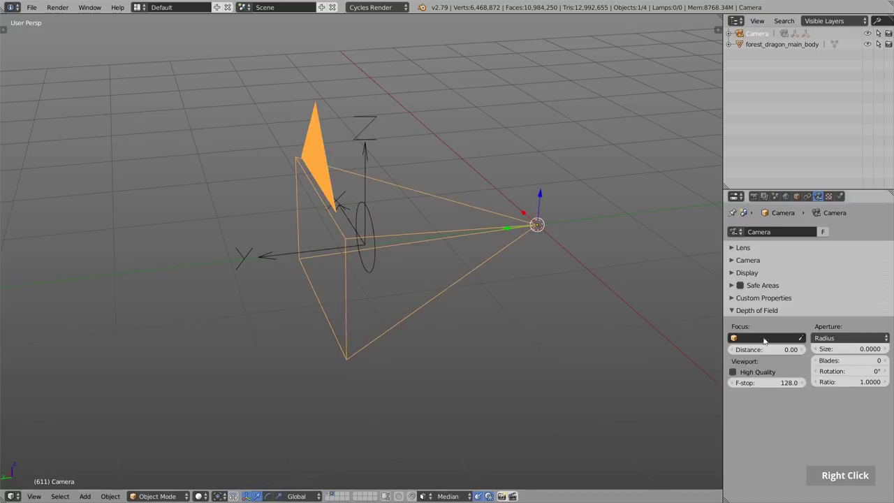
{"action": "left_click", "coordinate": [771, 340]}
{"action": "left_click", "coordinate": [761, 364]}
{"action": "middle_click_drag", "start_coordinate": [447, 251], "coordinate": [494, 212], "text": "shift"}
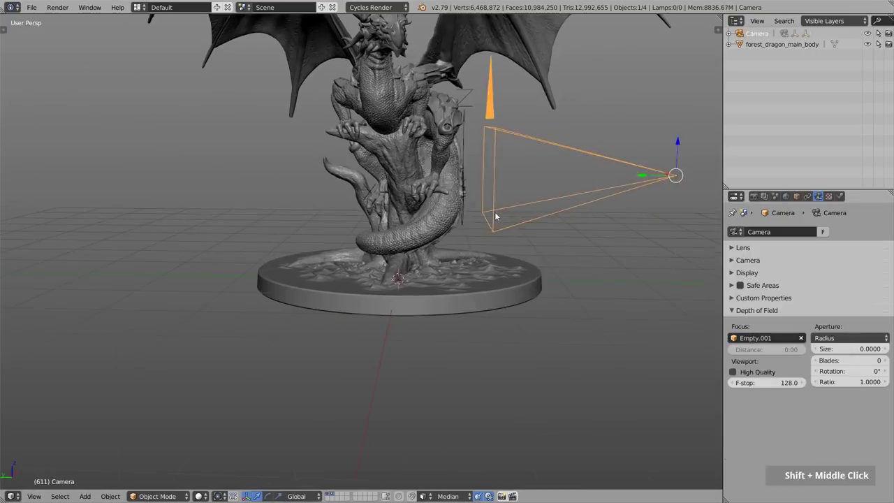
Step: Try moving the camera beside the dragon, then pan the view across the scene
{"action": "key", "text": "g"}
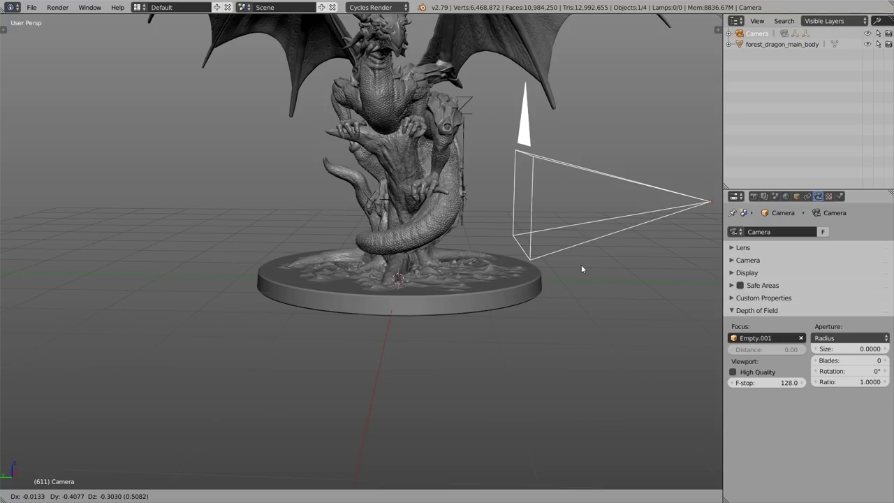
{"action": "right_click", "coordinate": [580, 275]}
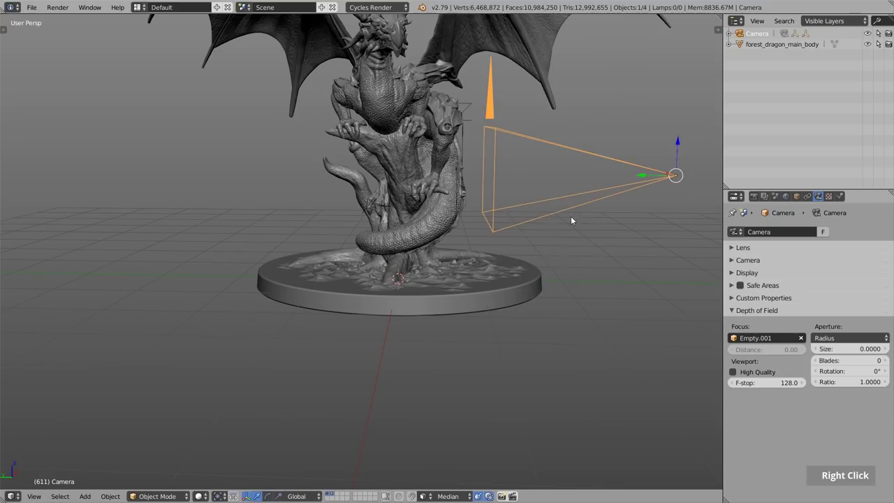
{"action": "middle_click_drag", "start_coordinate": [571, 204], "coordinate": [544, 229], "text": "shift"}
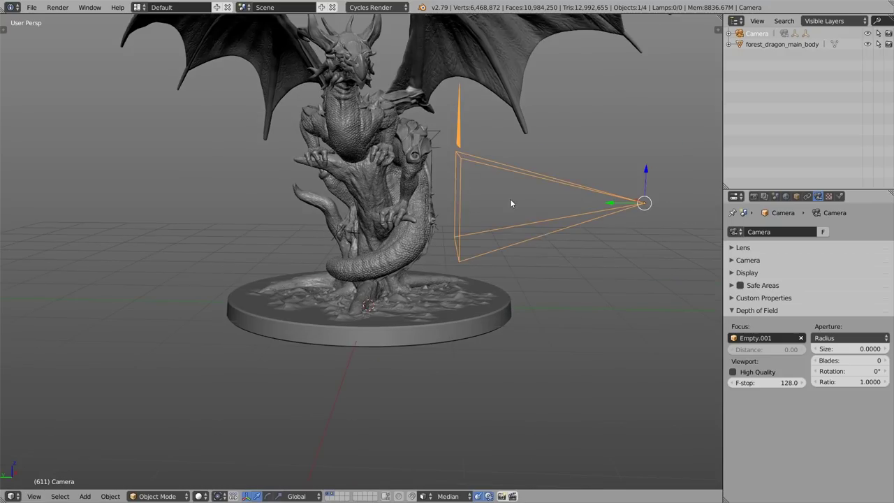
Step: View through the camera with the N shelf open, enable Depth Of Field preview, F-stop 1.0
{"action": "key", "text": "n"}
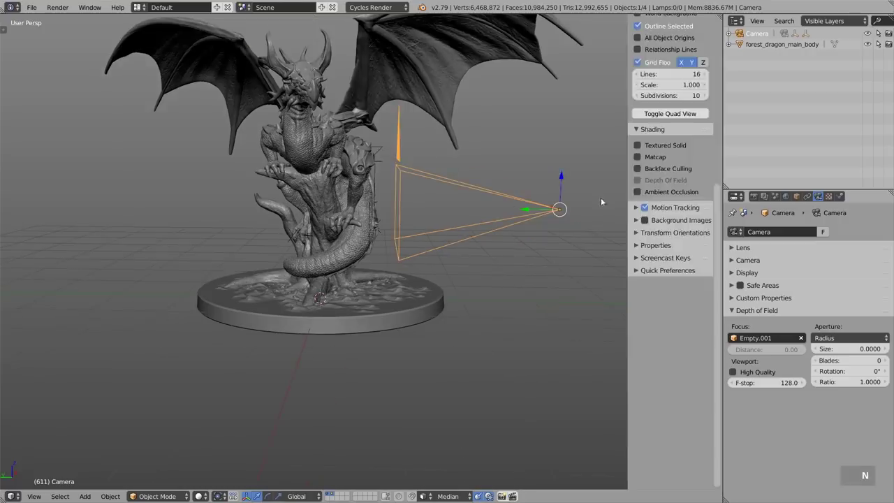
{"action": "scroll", "coordinate": [677, 209], "scroll_direction": "up", "scroll_amount": 2}
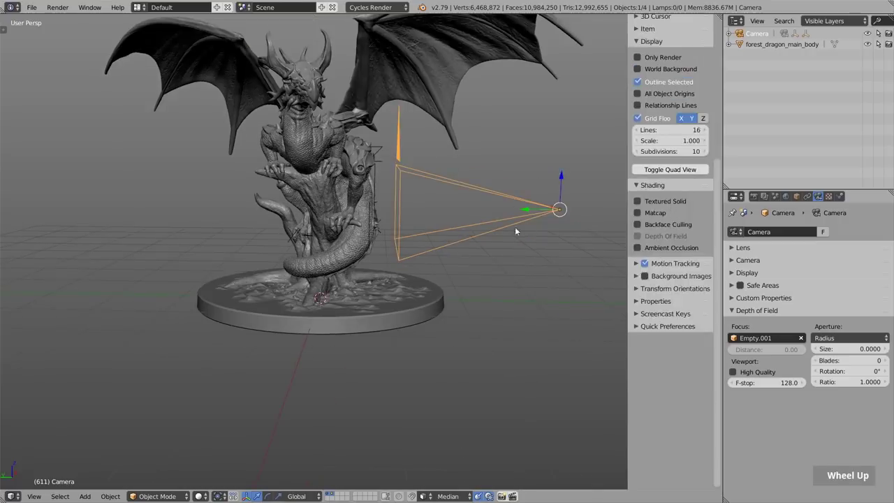
{"action": "key", "text": "KP_0"}
{"action": "scroll", "coordinate": [431, 286], "scroll_direction": "down", "scroll_amount": 3}
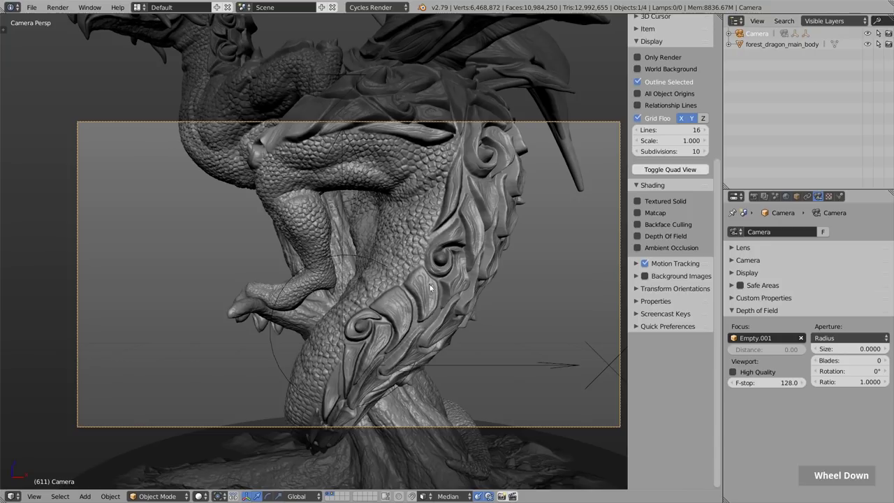
{"action": "left_click", "coordinate": [637, 236]}
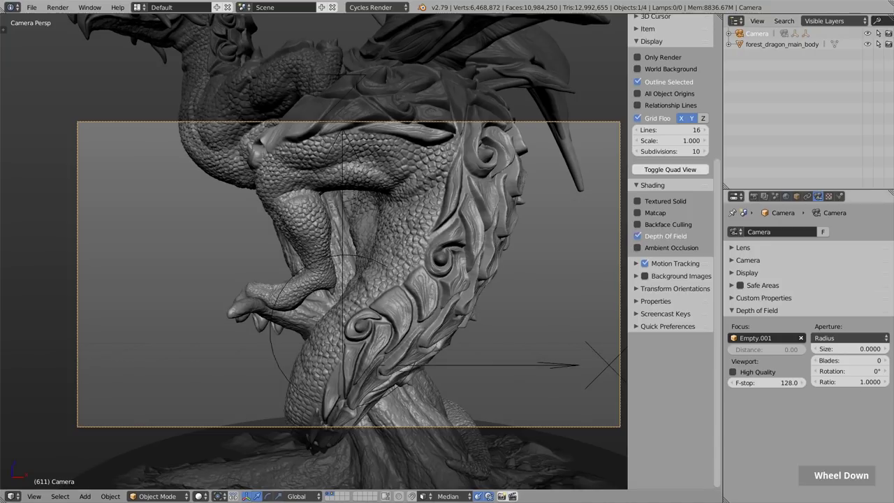
{"action": "left_click_drag", "start_coordinate": [765, 383], "coordinate": [788, 385]}
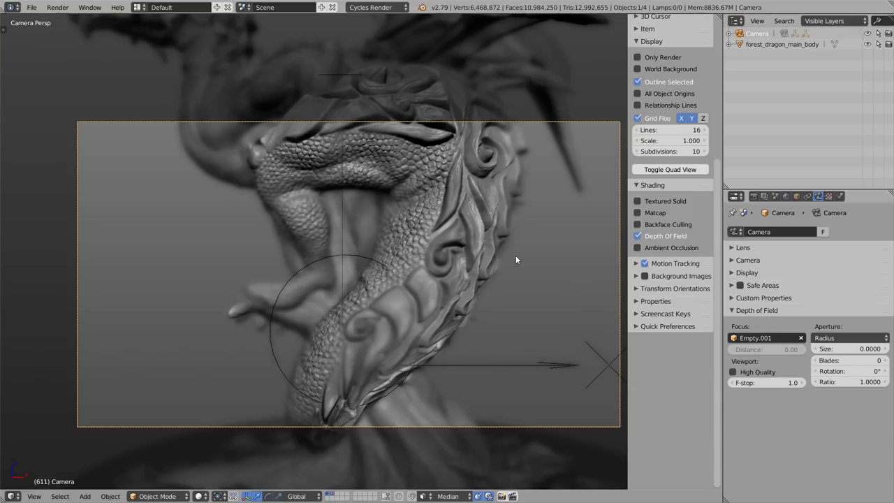
Step: Hide overlays, walk the camera toward the dragon's head, and play the animation with Alt+A
{"action": "left_click", "coordinate": [638, 57]}
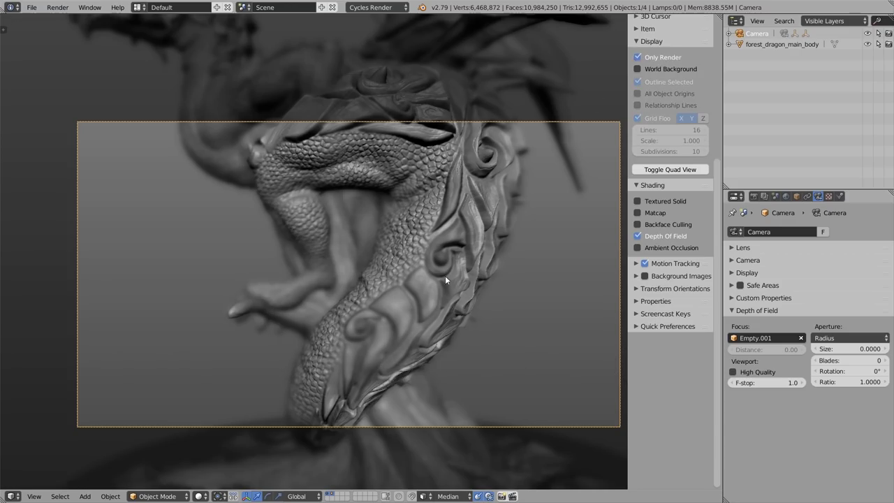
{"action": "key", "text": "shift+f"}
{"action": "key", "text": "w"}
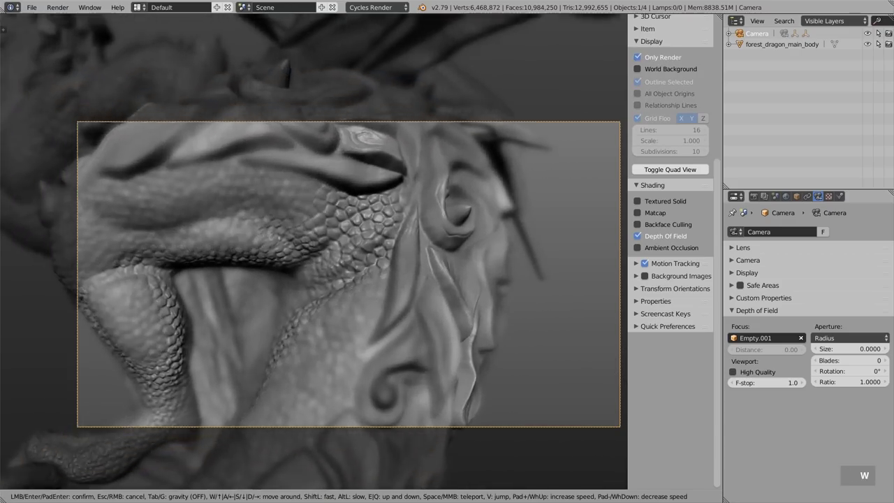
{"action": "key", "text": "s"}
{"action": "key", "text": "w"}
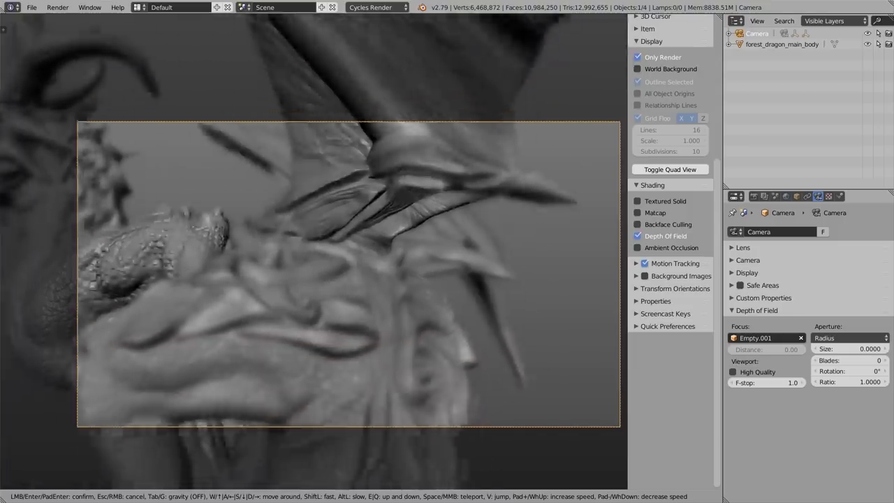
{"action": "key", "text": "alt+a"}
{"action": "key", "text": "shift+f"}
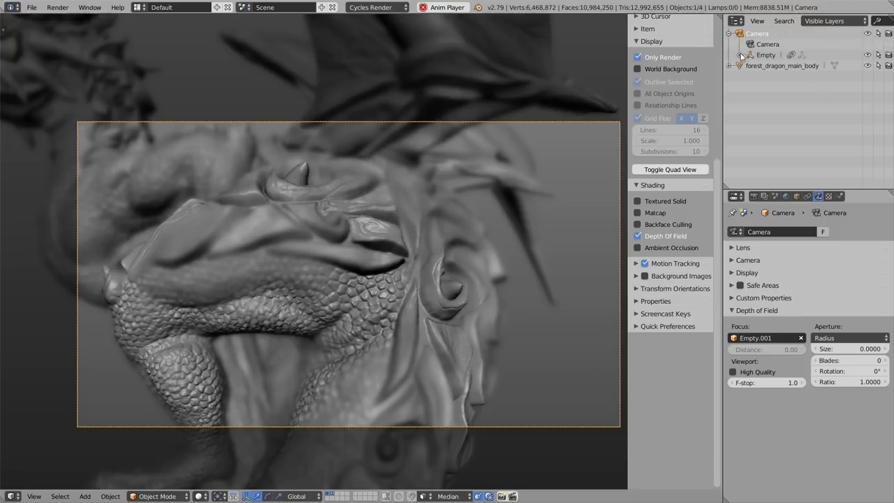
Step: Check Empty.001's slow-parent offset of 25, then walk the camera over the dragon's head
{"action": "left_click", "coordinate": [781, 77]}
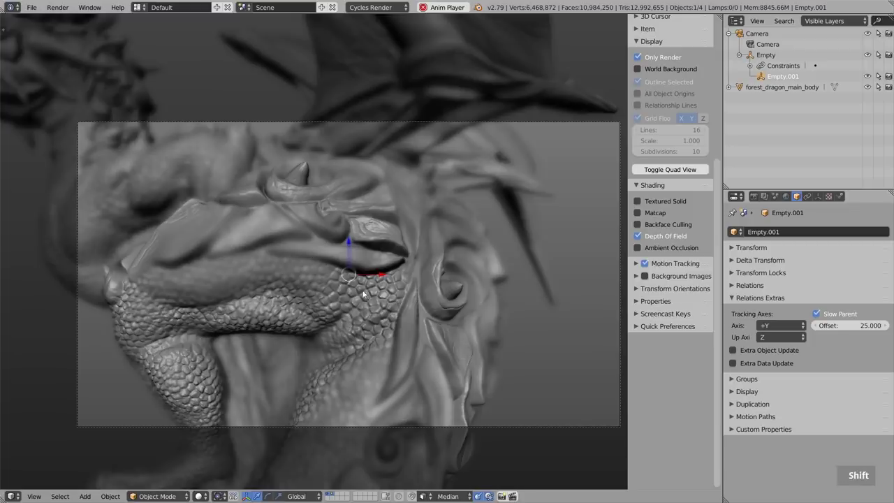
{"action": "key", "text": "shift+f"}
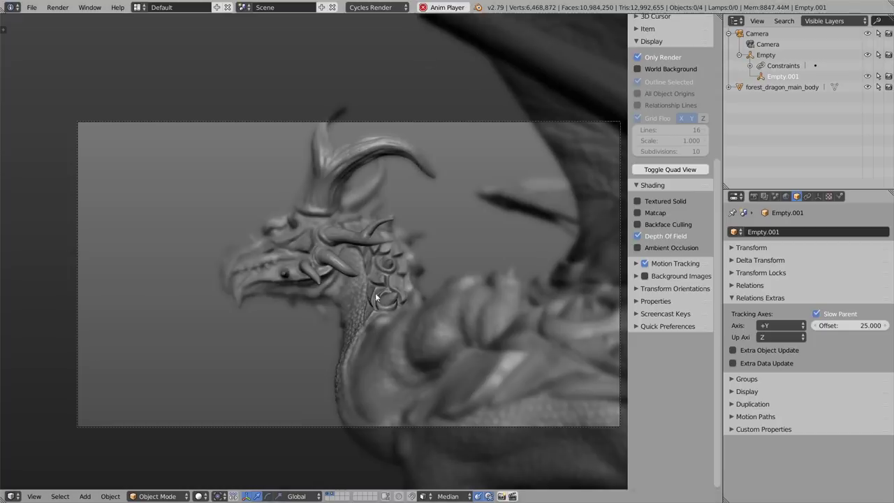
{"action": "key", "text": "shift+f"}
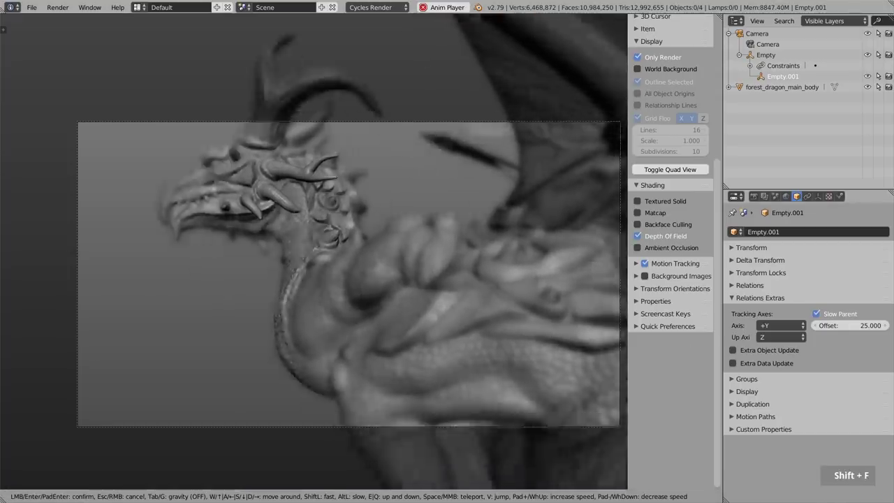